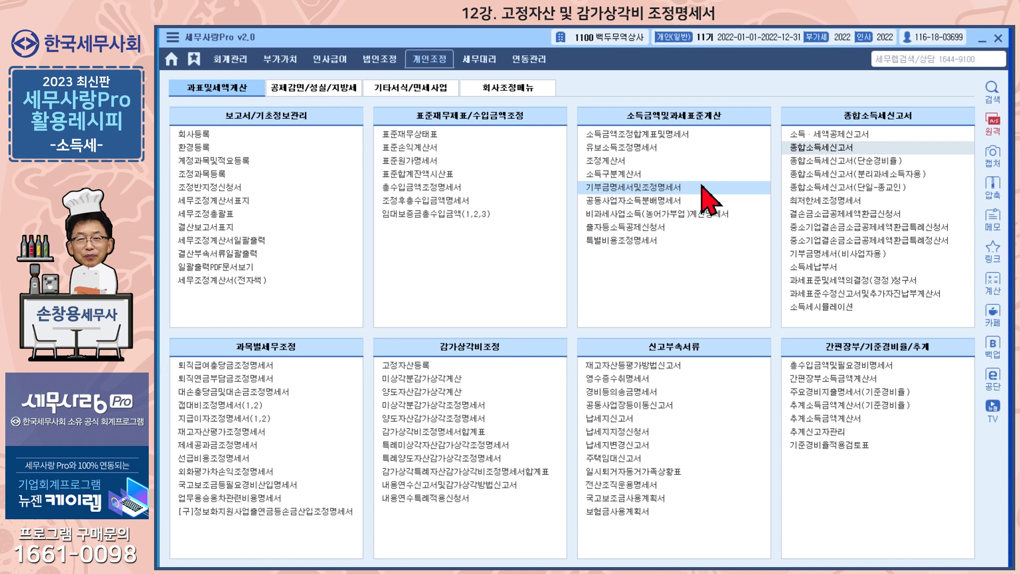
Step: View the blank 내용연수신고서및감가상각방법신고서 form under 개인조정, then close it
left_click(234, 59)
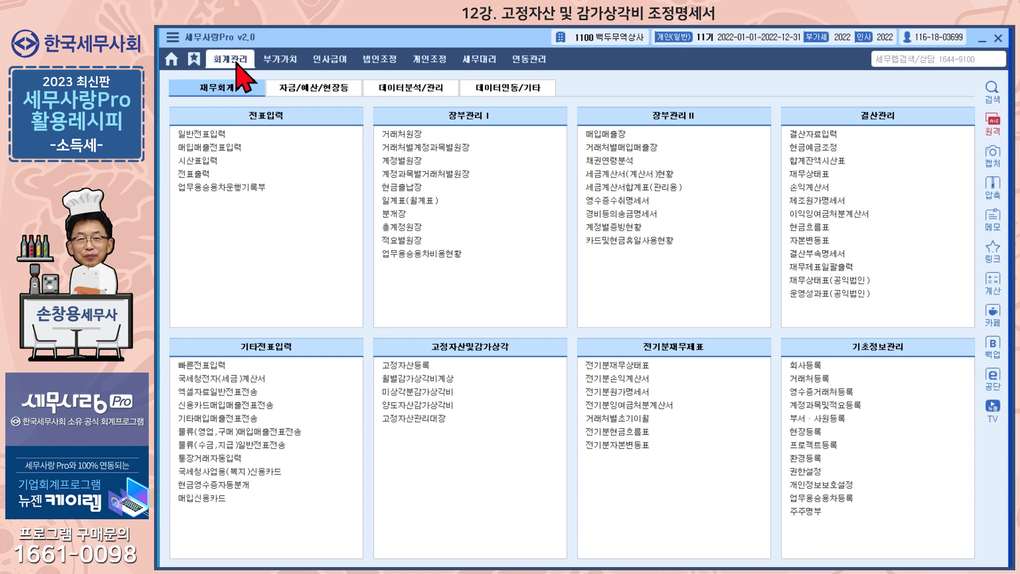
left_click(439, 62)
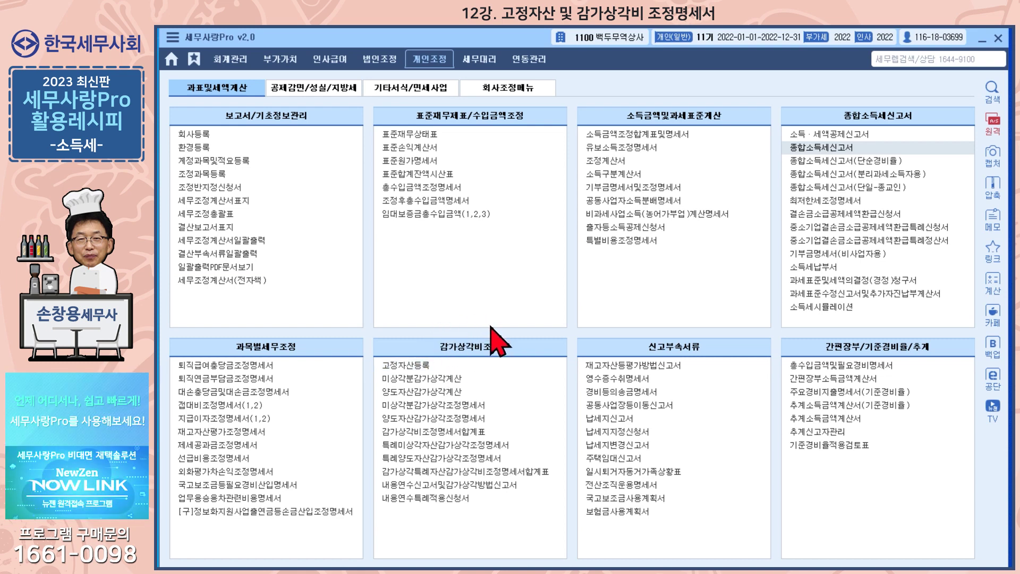
left_click(470, 491)
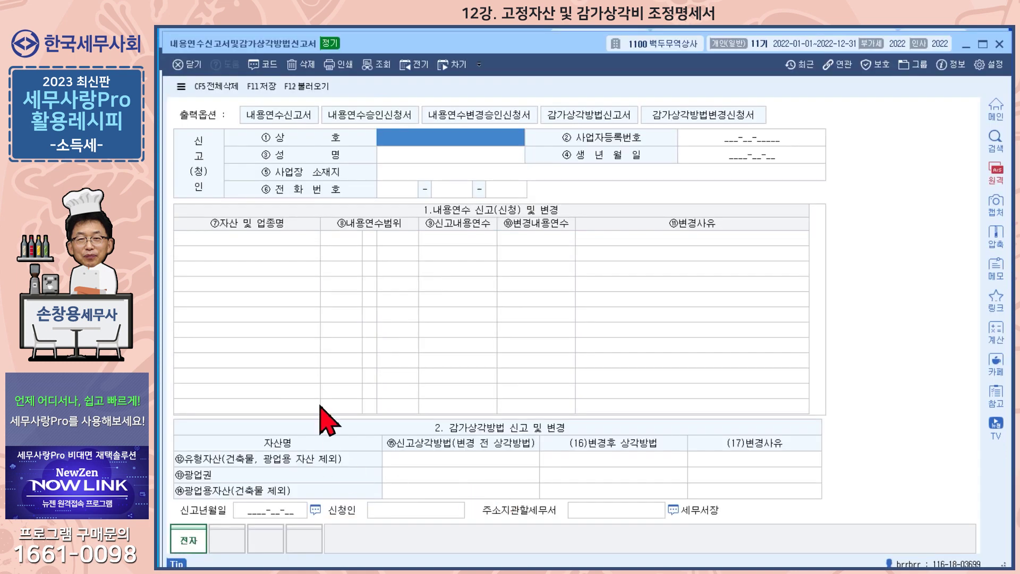
left_click(999, 44)
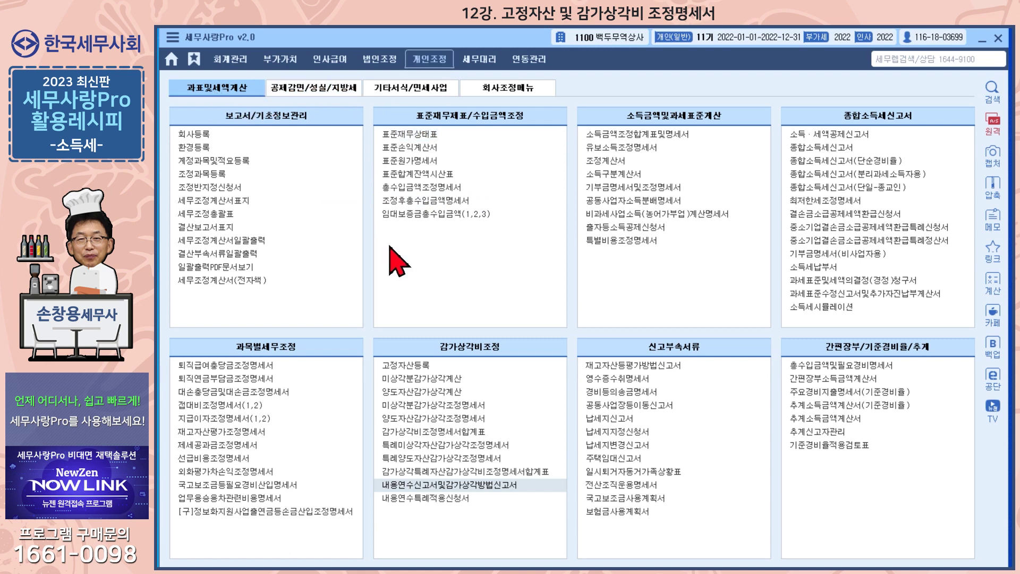
Step: Open 고정자산등록 under 개인조정 and load the registered assets of all asset accounts
left_click(415, 368)
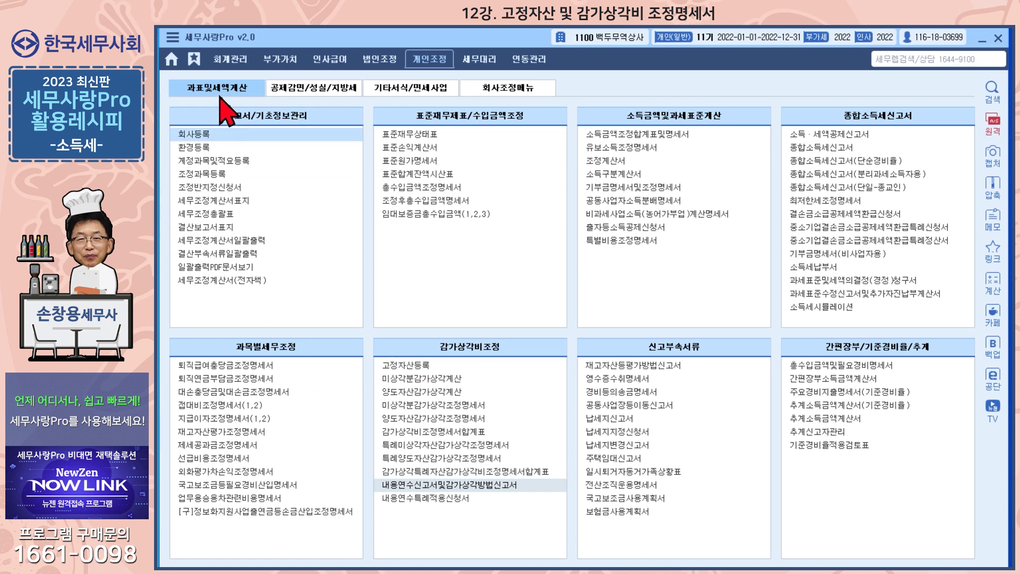
left_click(230, 58)
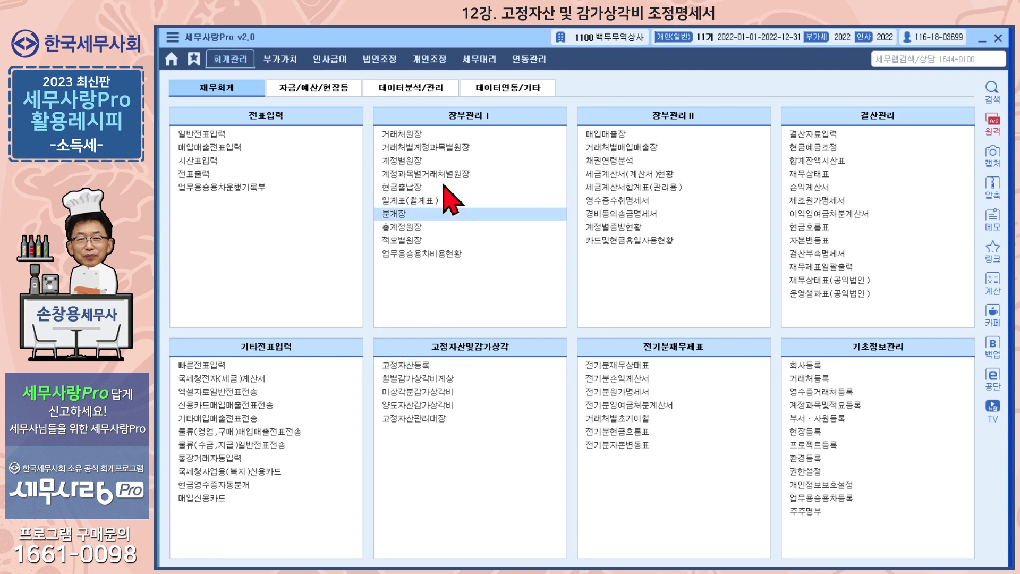
left_click(430, 59)
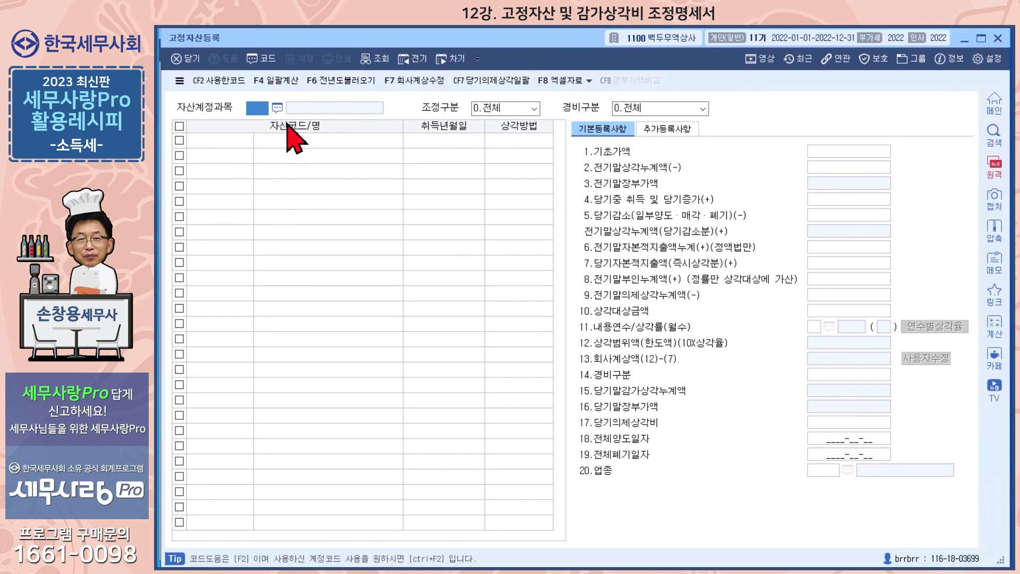
left_click(677, 132)
left_click(601, 133)
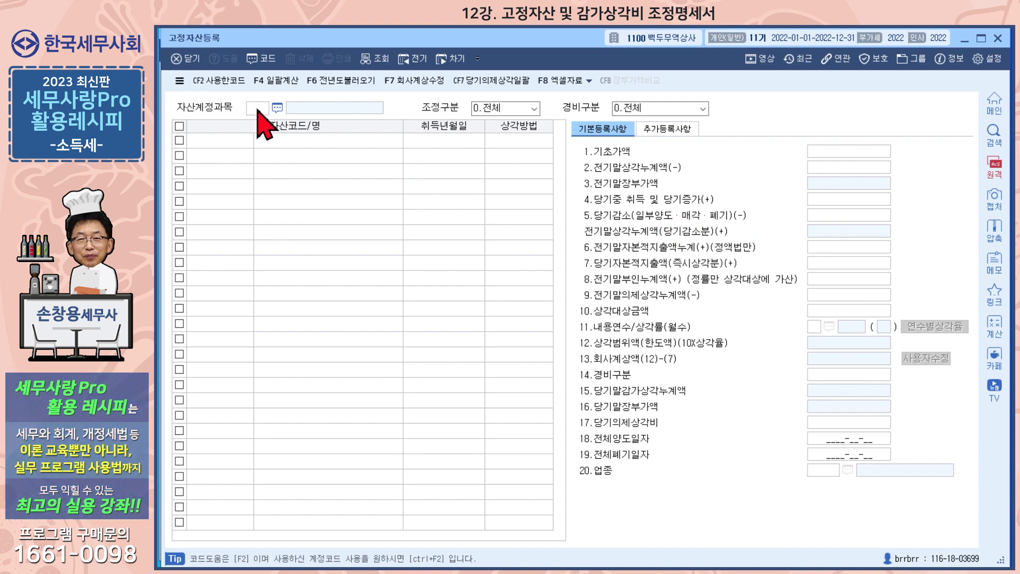
key("Return")
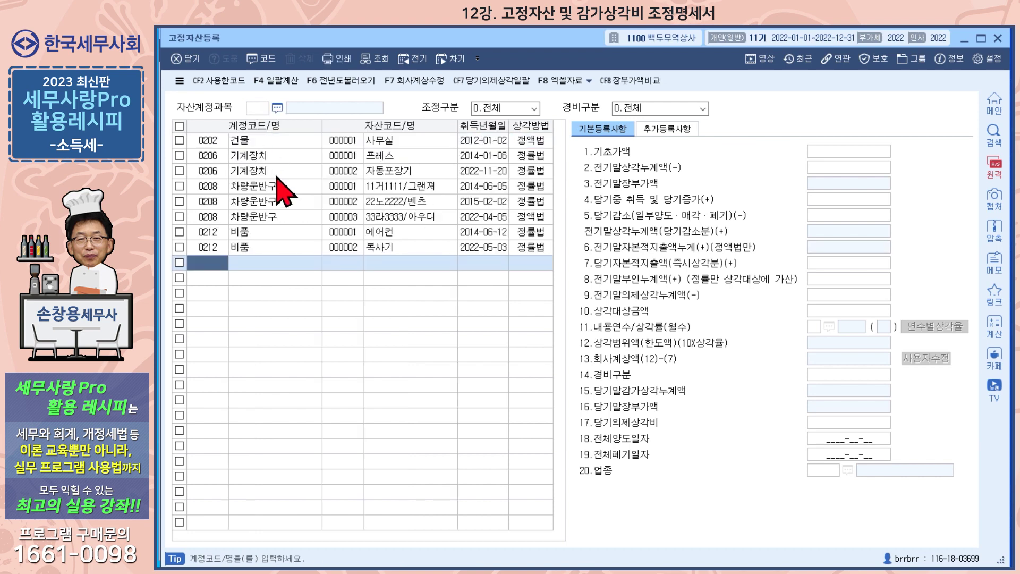
Step: Examine the 아우디 vehicle's current-year acquisition, current-year capital expenditure and prior-year disallowed depreciation fields
left_click(268, 216)
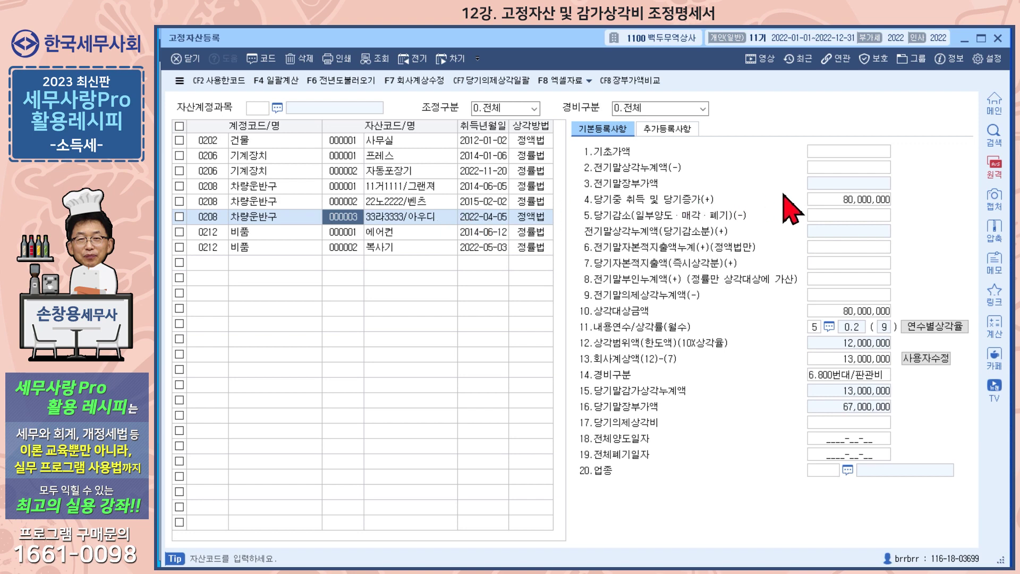
left_click(840, 204)
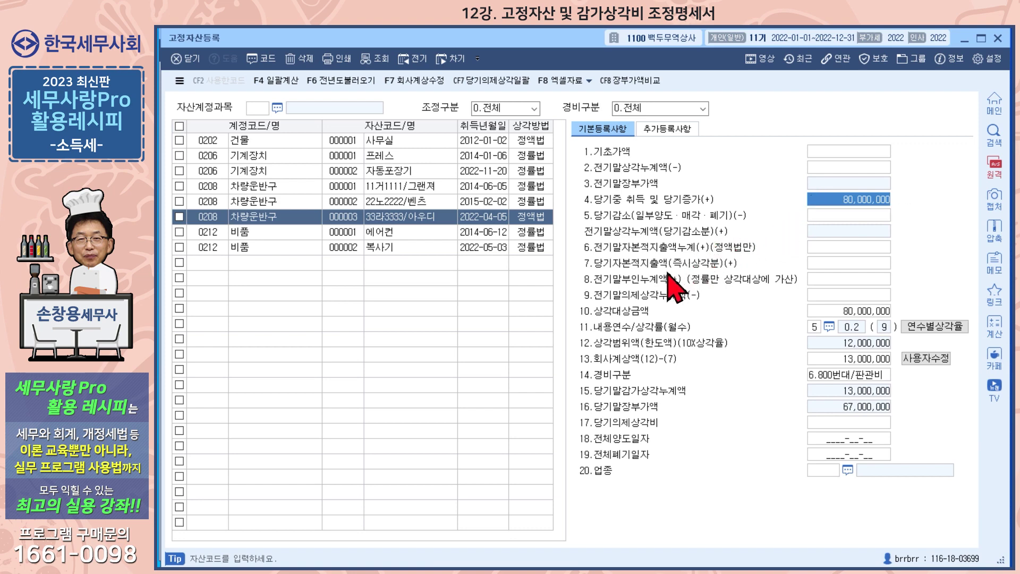
left_click(824, 264)
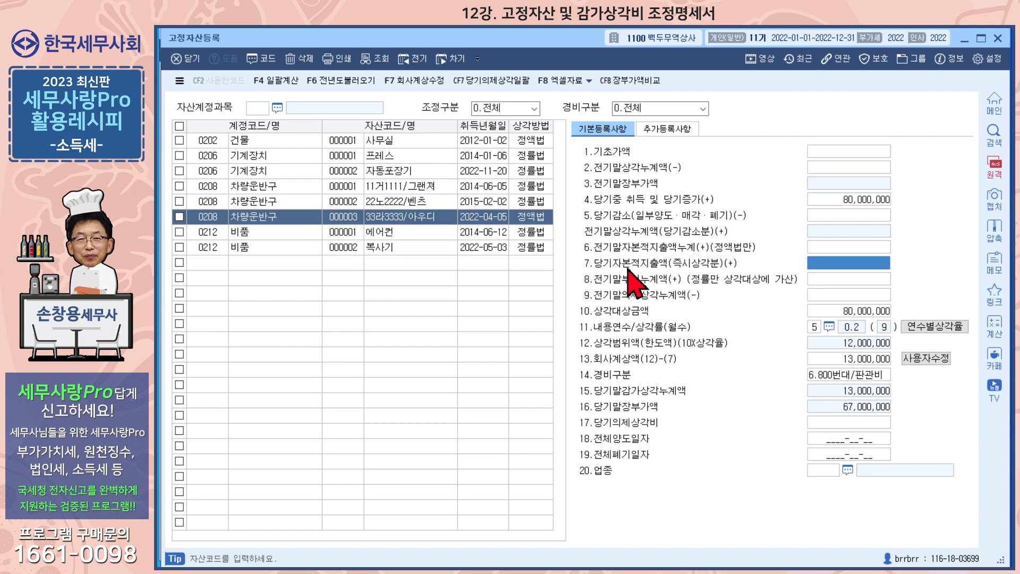
left_click(845, 278)
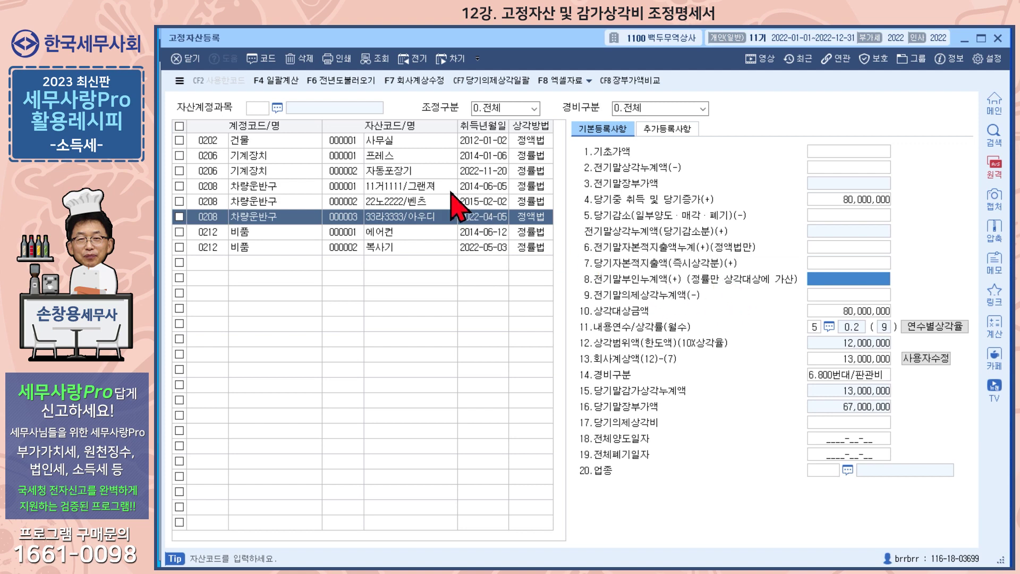
Step: Compare the 프레스 machine's deemed depreciation and company depreciation (회사계상액) fields with those of the 사무실 building
left_click(407, 159)
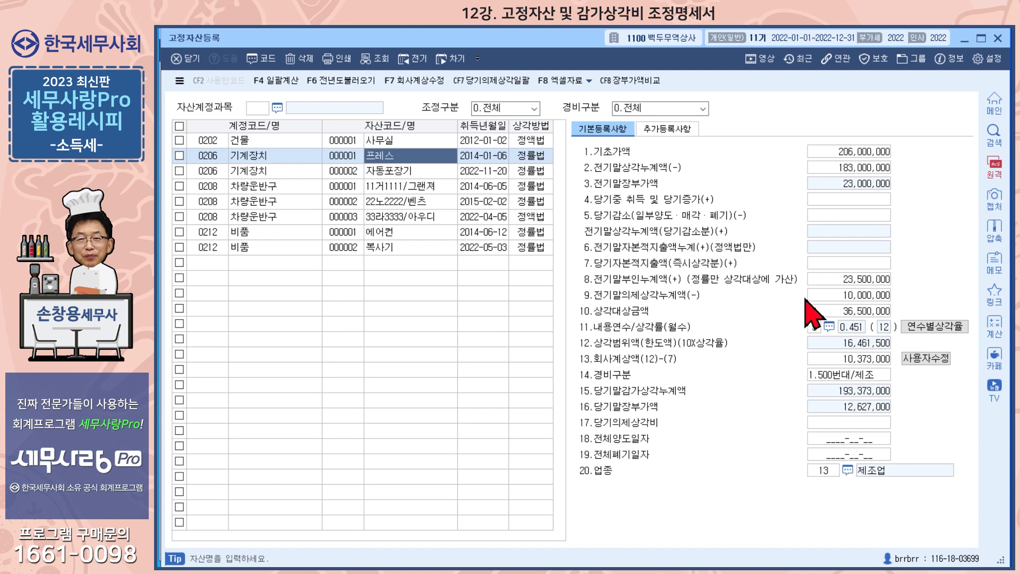
left_click(837, 297)
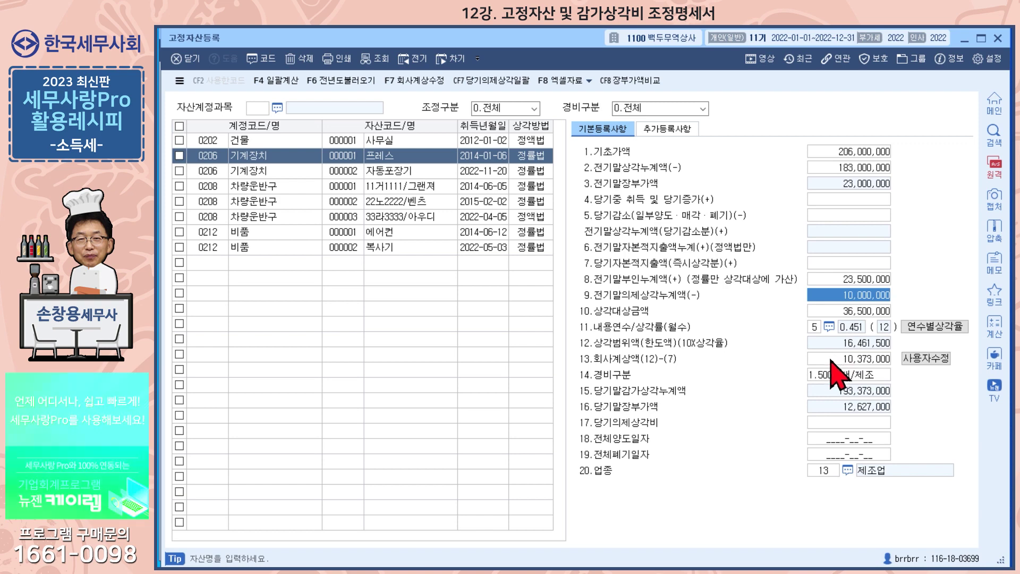
left_click(847, 361)
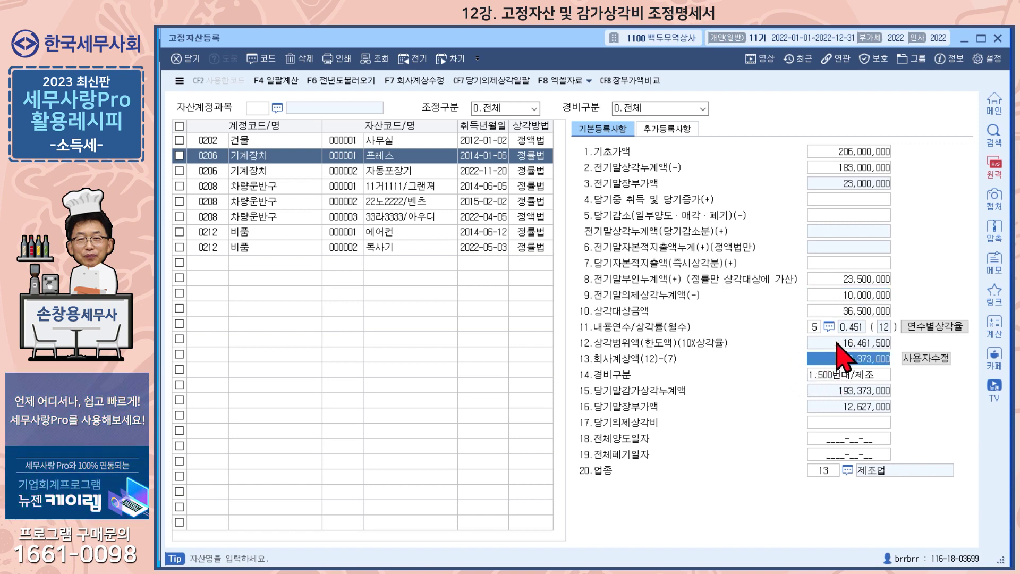
left_click(480, 141)
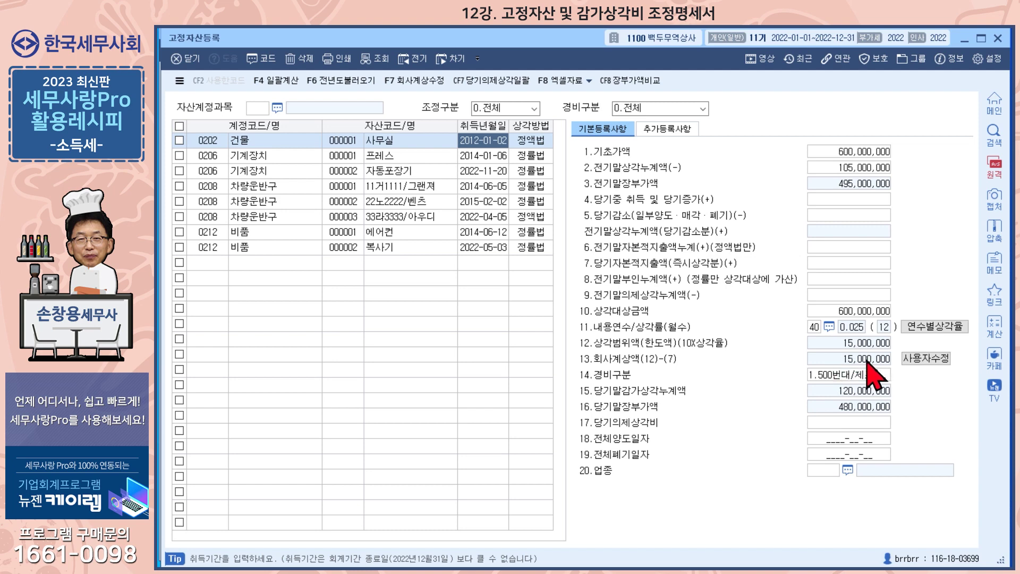
left_click(417, 157)
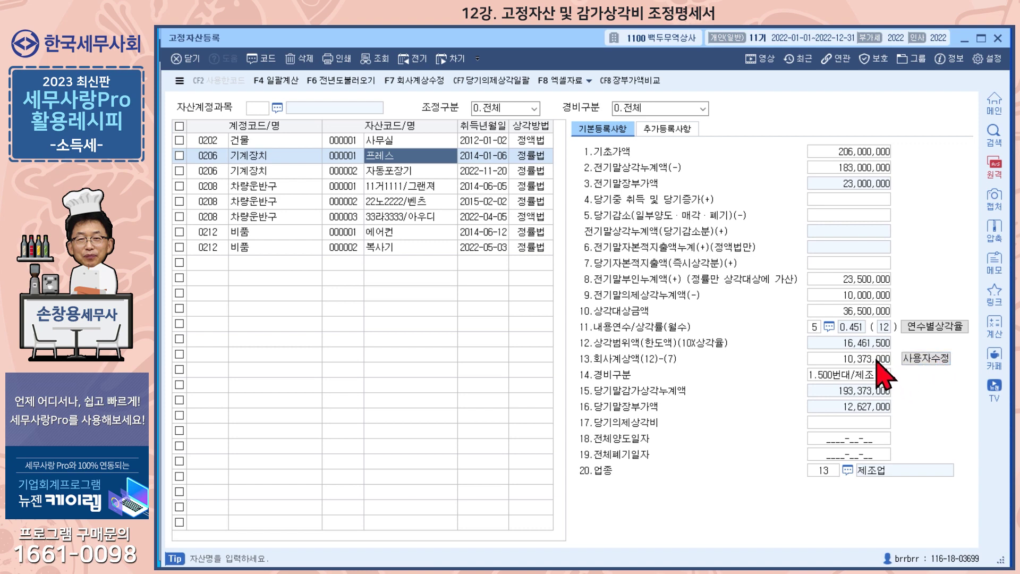
left_click(853, 364)
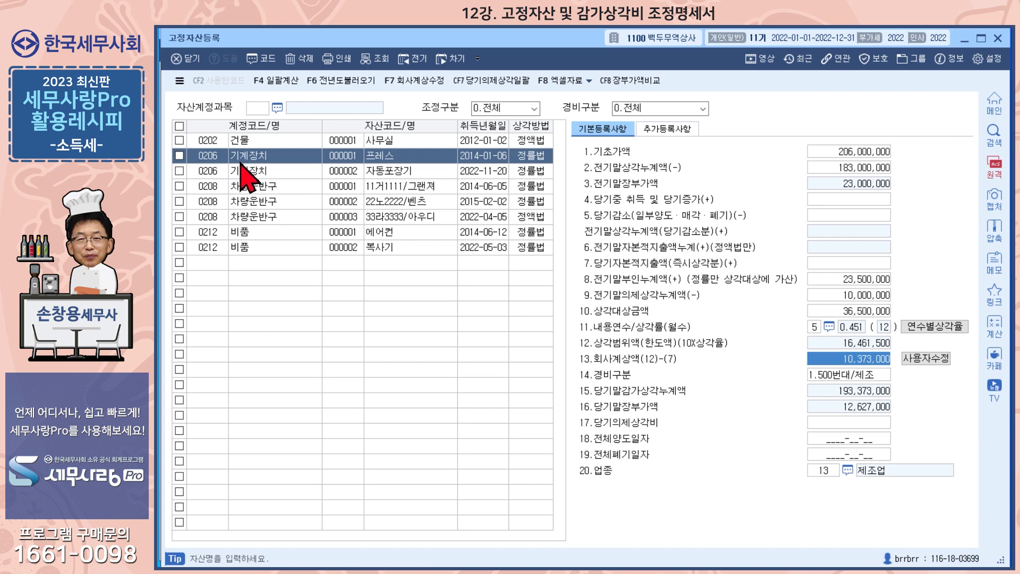
Step: Run 장부가액비교 to compare ledger and fixed-asset amounts for every asset account, then close the comparison
left_click(626, 82)
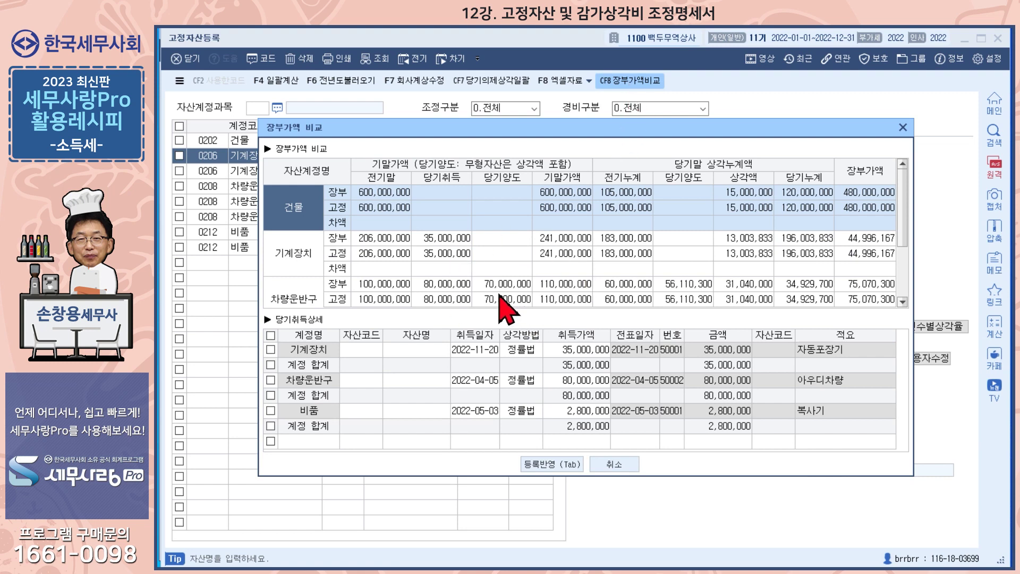
scroll(310, 255, "down", 2)
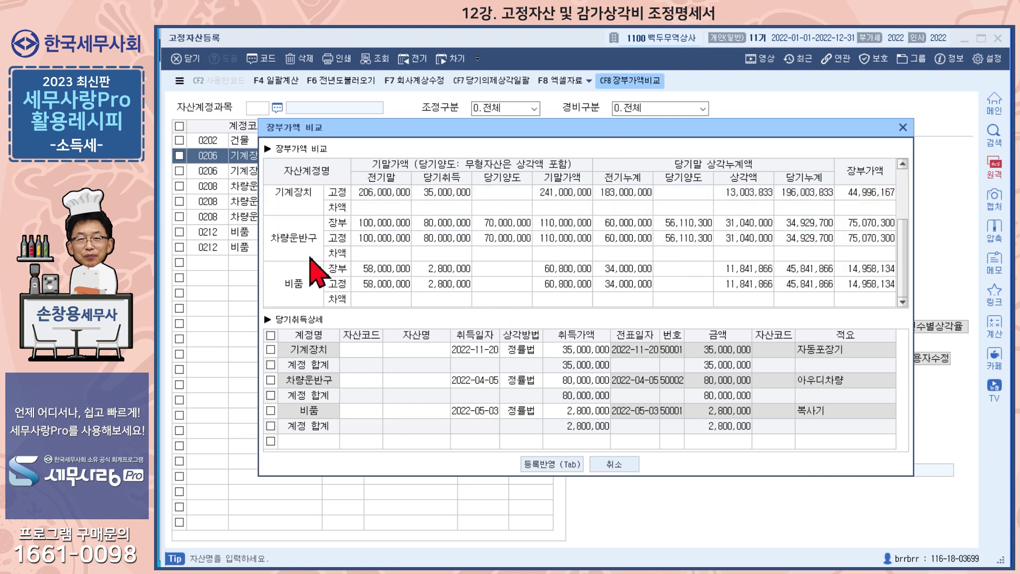
scroll(312, 259, "up", 2)
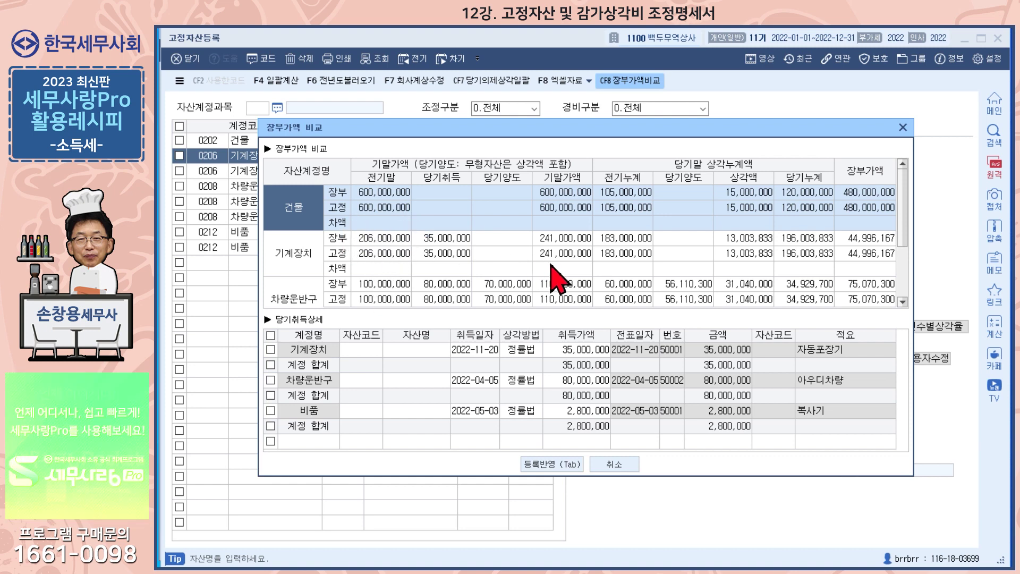
scroll(551, 266, "down", 2)
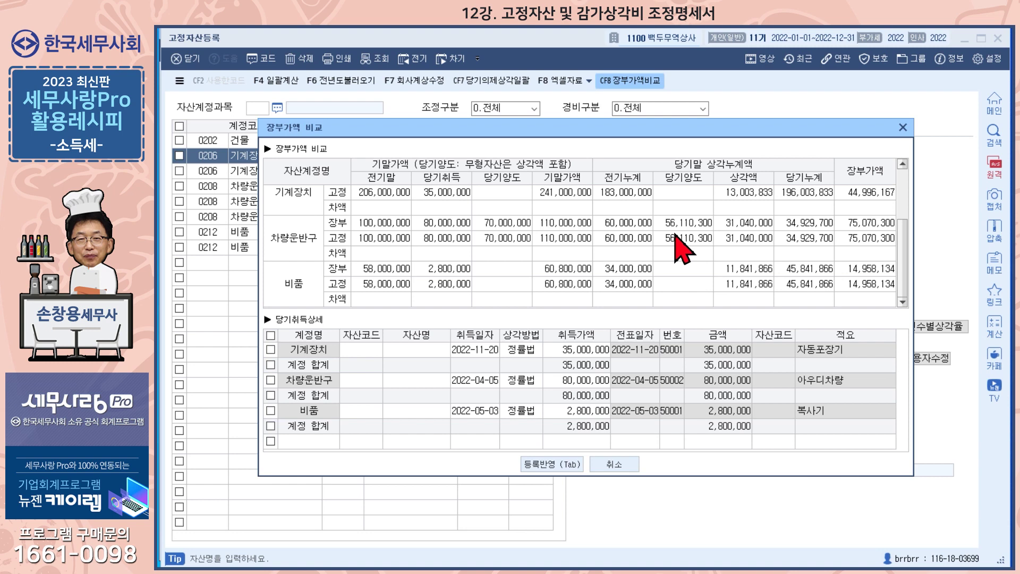
left_click(903, 127)
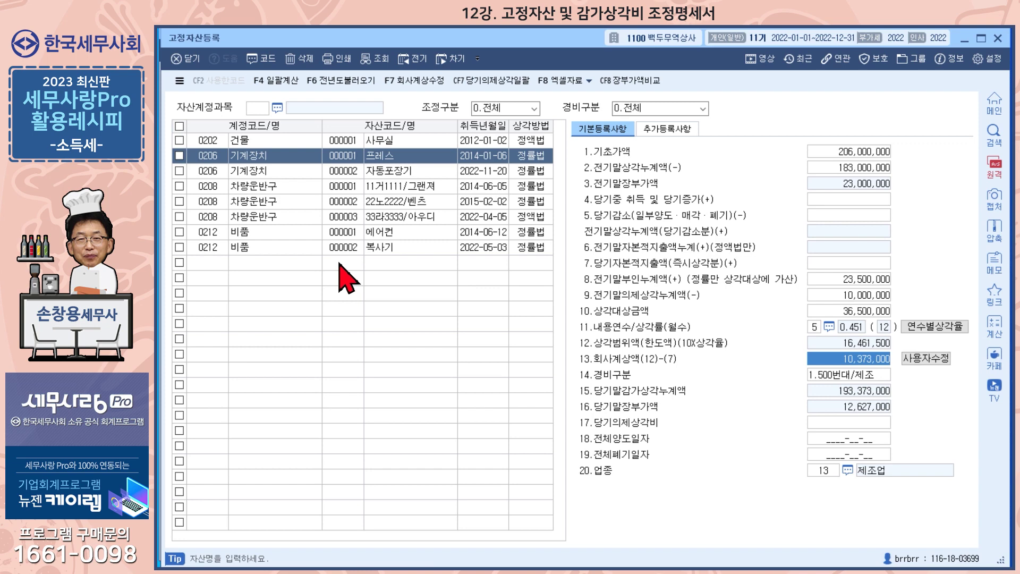
Step: Display the 사무실 building's registration, then open the 합계잔액시산표 for December 31, 2022 and review its final accounts
left_click(308, 141)
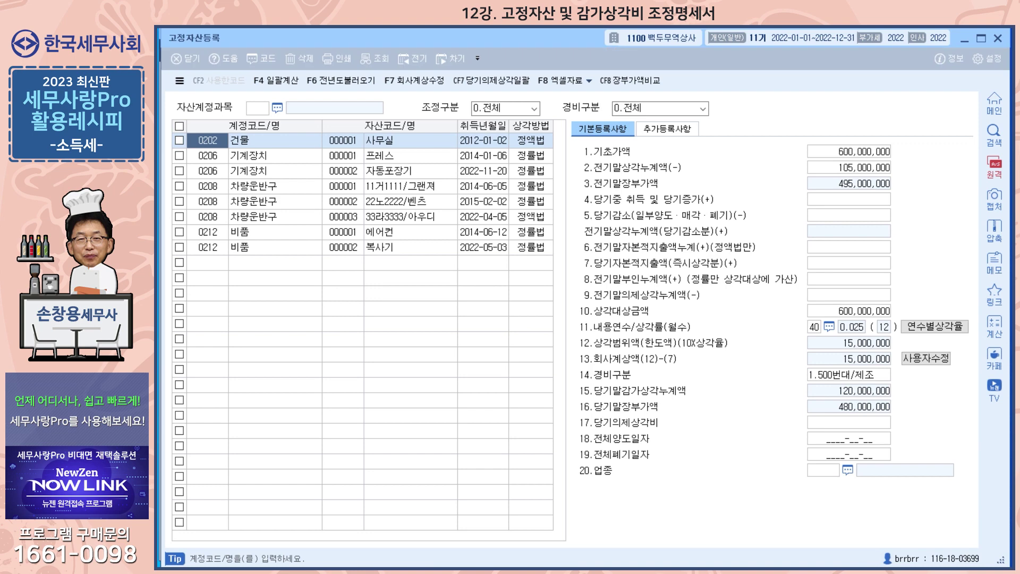
key("Escape")
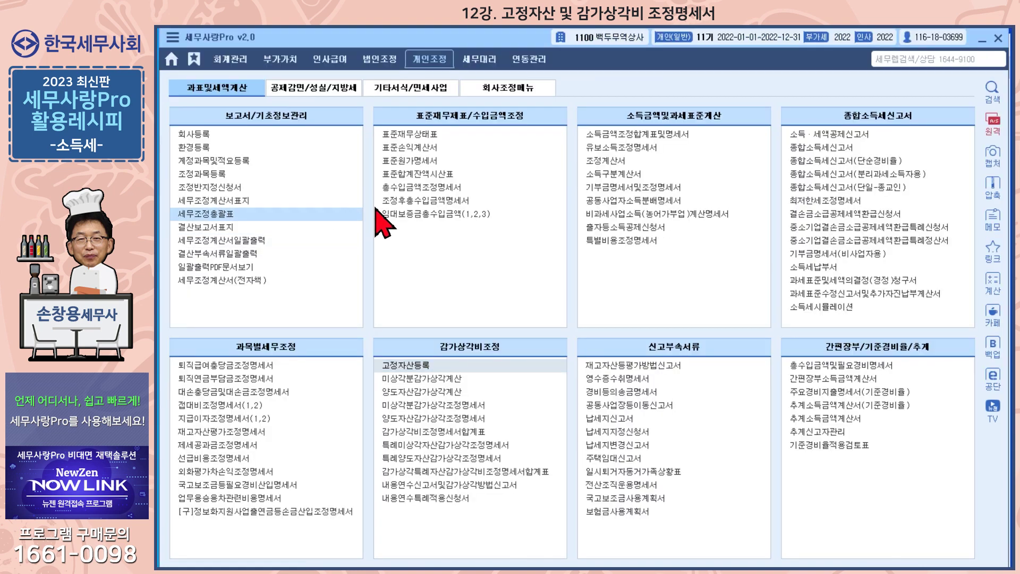
left_click(236, 61)
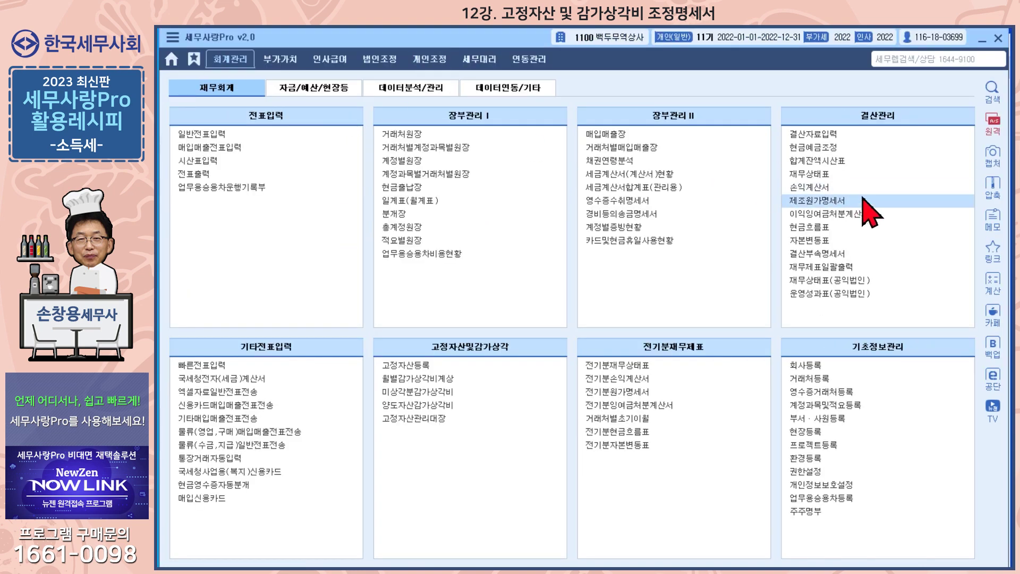
left_click(819, 160)
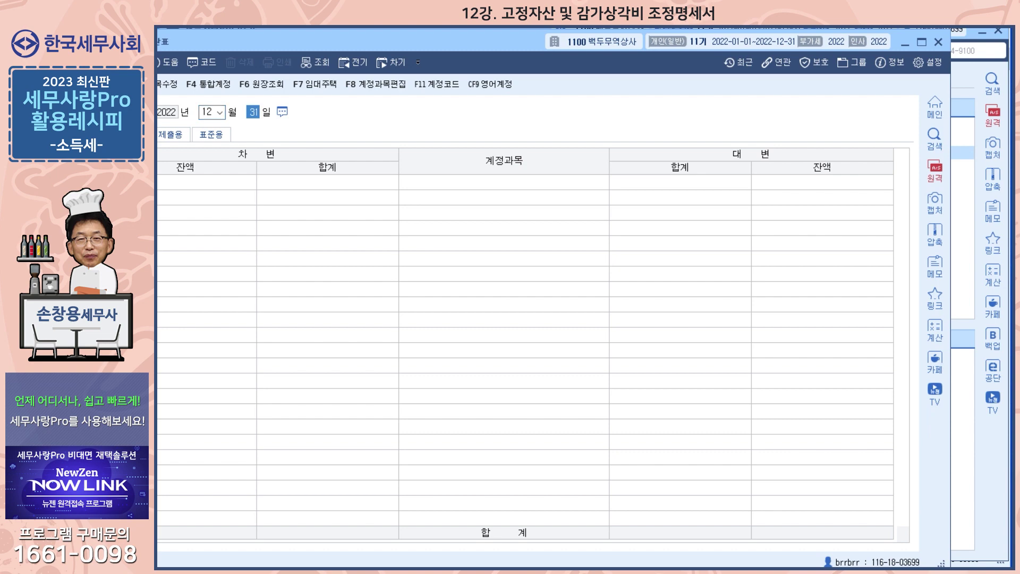
left_click_drag(477, 45, 540, 37)
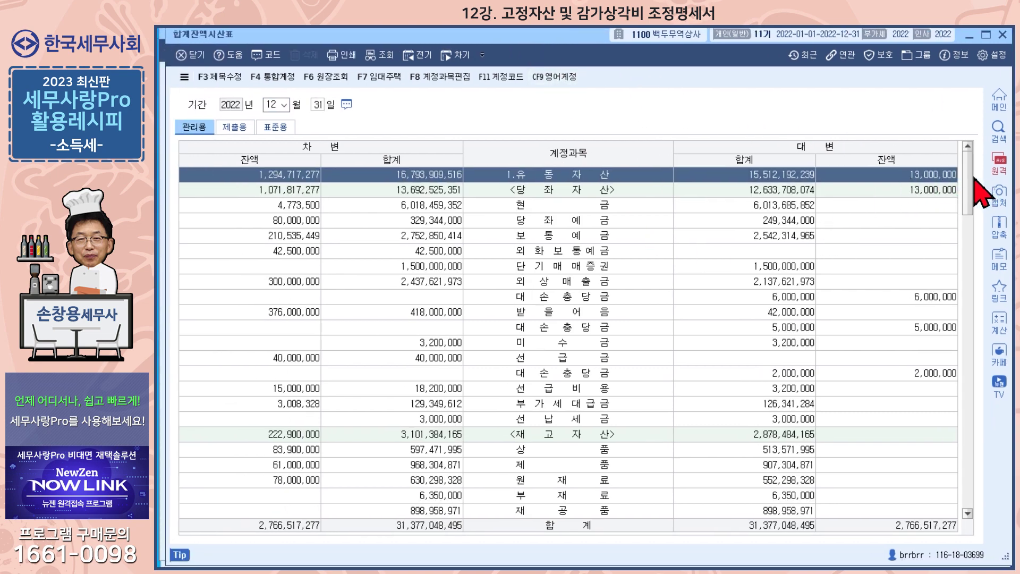
left_click_drag(972, 181, 979, 506)
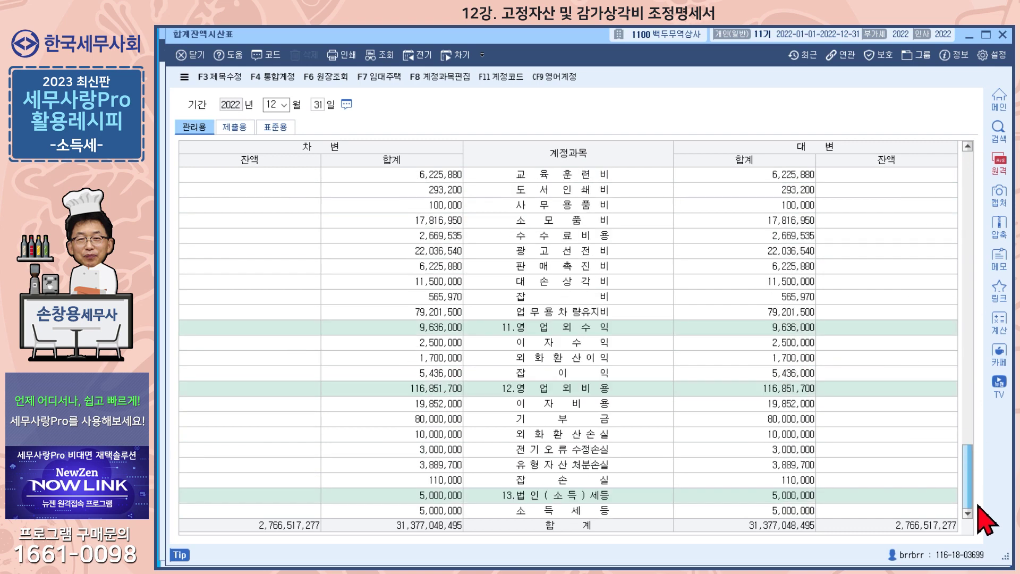
Step: Examine the 전기오류수정손실 ledger and the January 31 voucher for 건물감가상각비누락분, then return to fixed asset registration
left_click(587, 450)
double_click(587, 450)
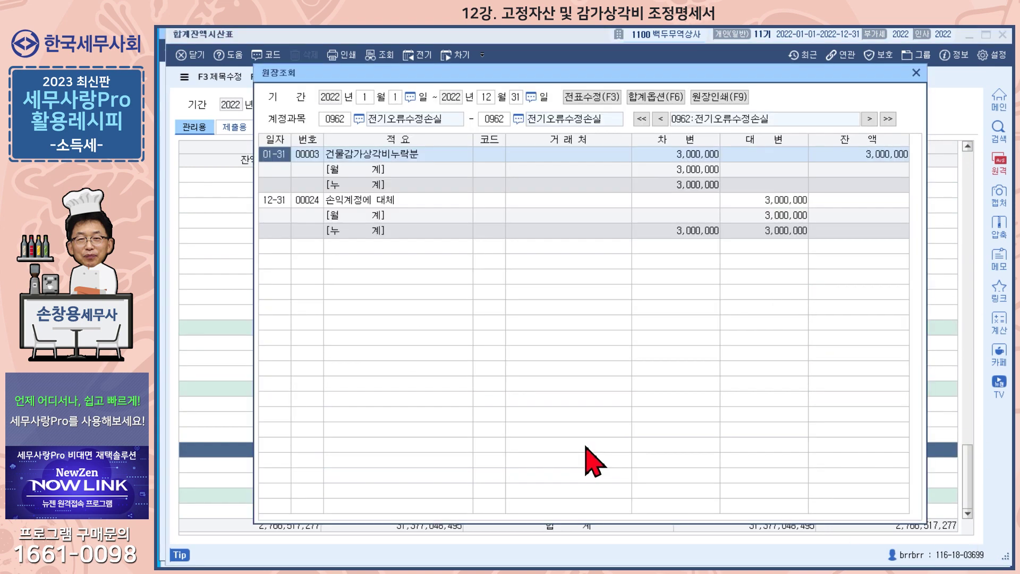
left_click(560, 159)
double_click(560, 161)
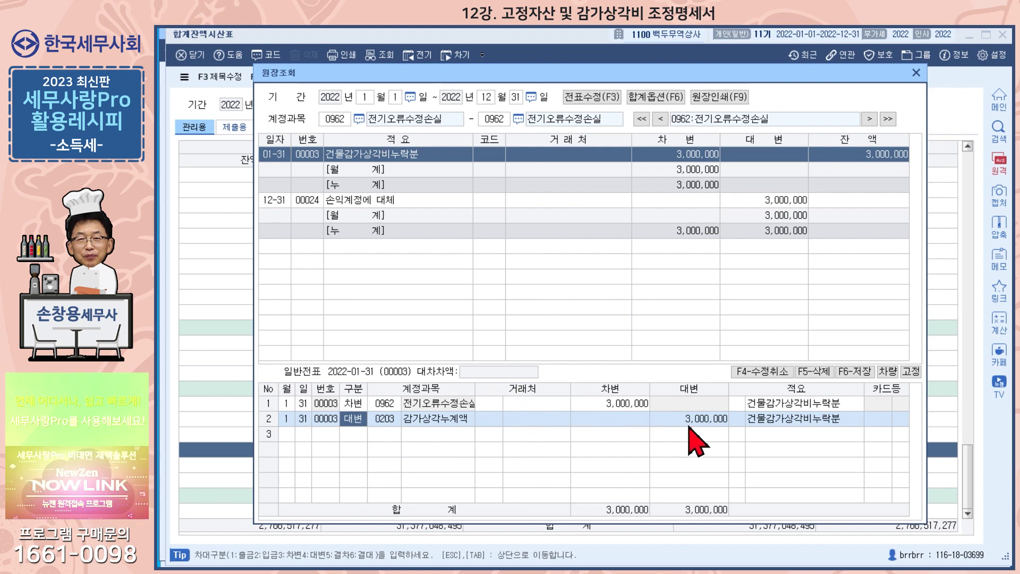
left_click(916, 73)
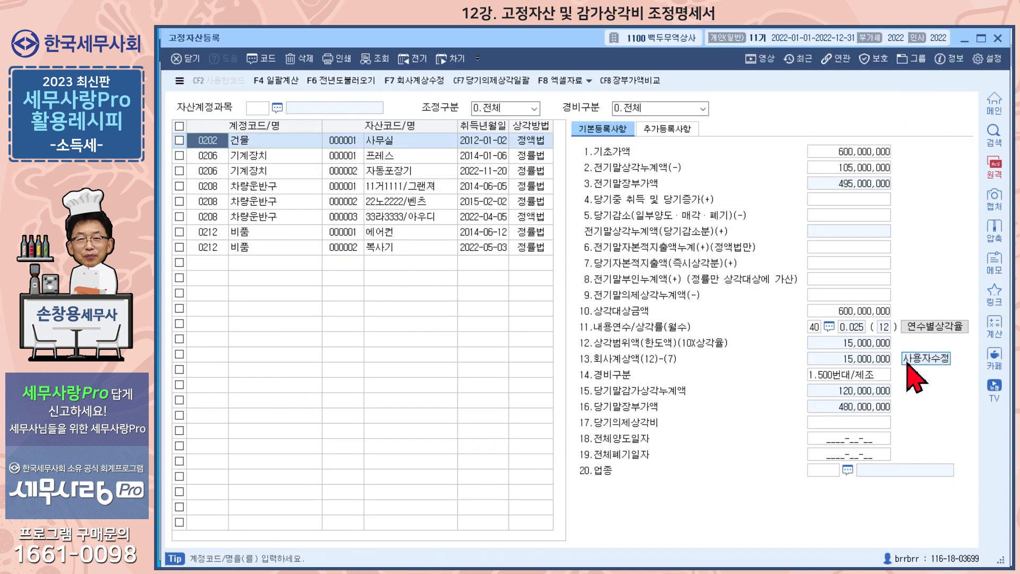
Step: Make the 사무실 building's 회사계상액 available for user editing, then display the 복사기 asset's registration details
left_click(926, 360)
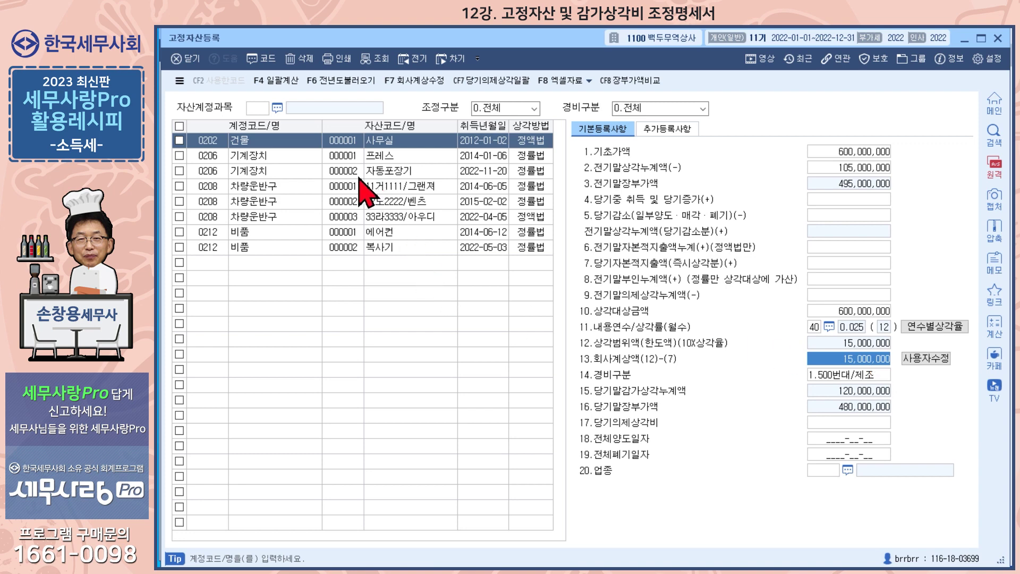
left_click(340, 249)
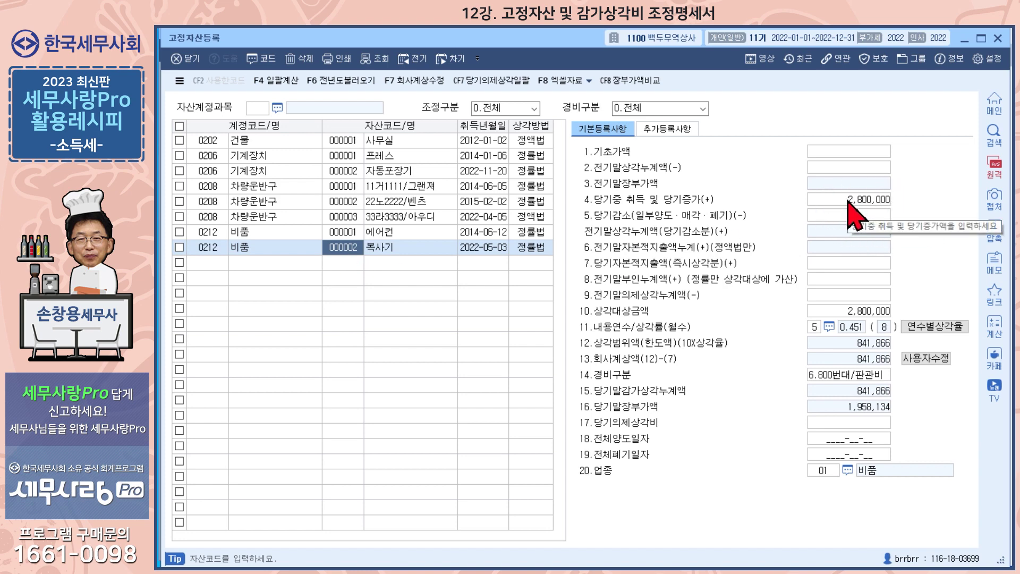
Step: Examine the 프레스 asset's 전기말부인누계액 and 전기말의제상각누계액, then display the 벤츠 vehicle's registration
left_click(265, 158)
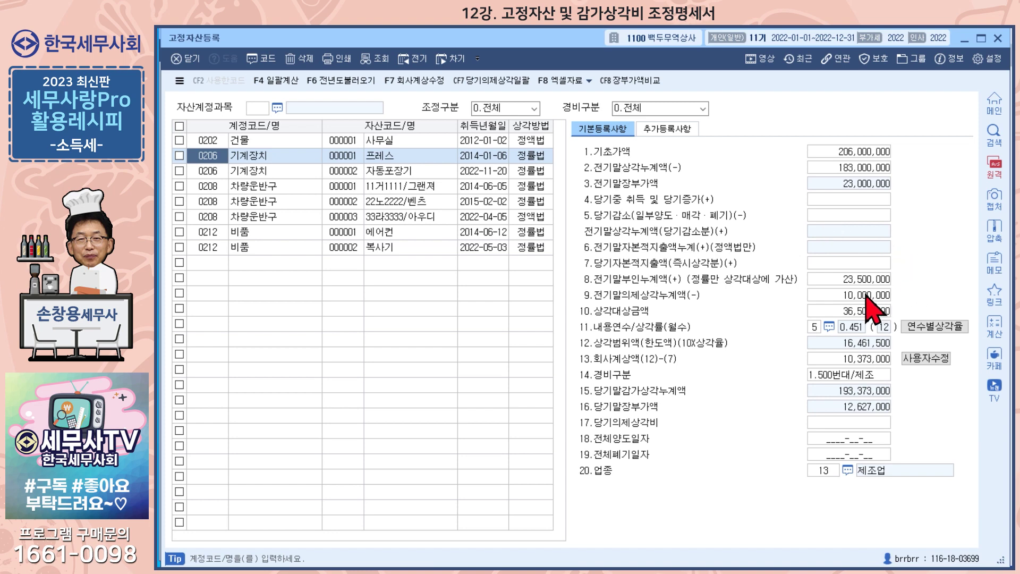
left_click(866, 279)
left_click(863, 295)
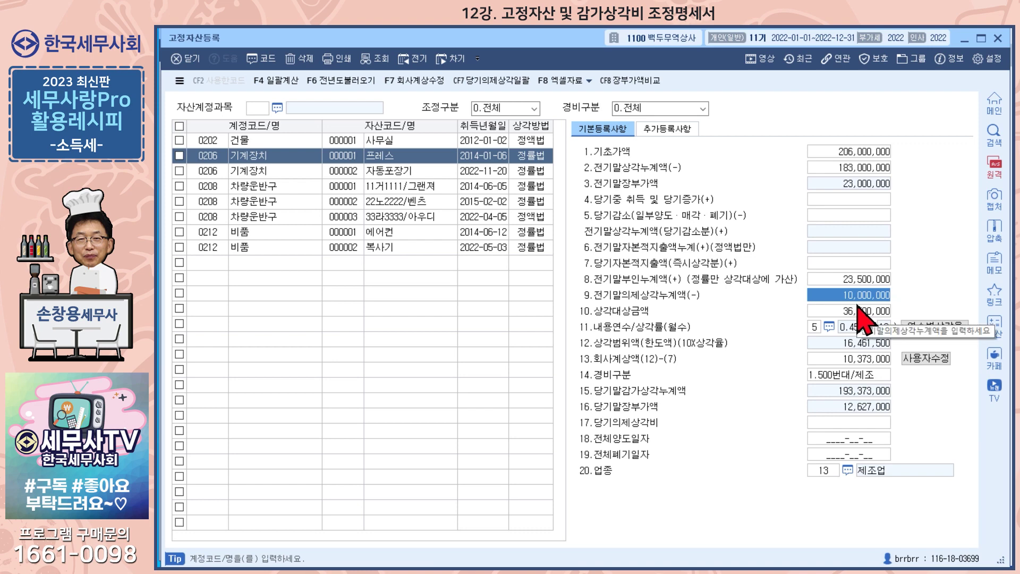
left_click(294, 206)
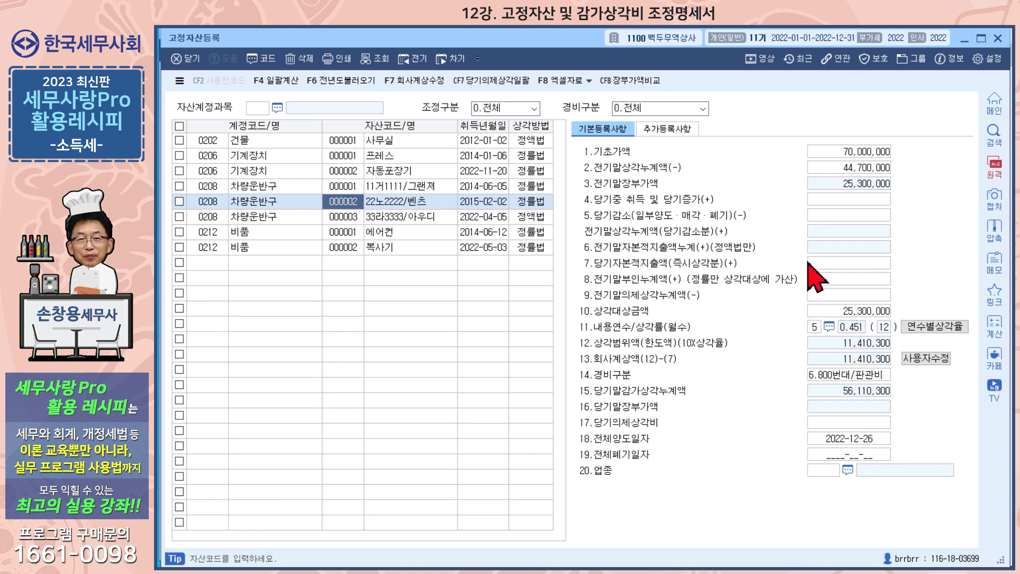
Step: Leave fixed asset registration and the trial balance, open 개인조정's 미상각분감가상각조정명세서, and reload its data from fixed asset registration
left_click(999, 39)
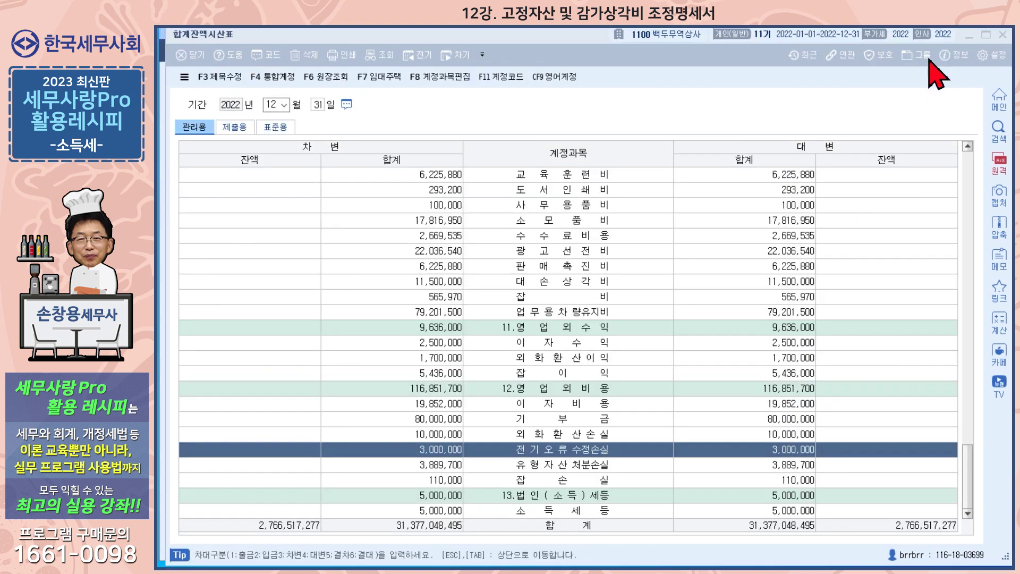
left_click(999, 39)
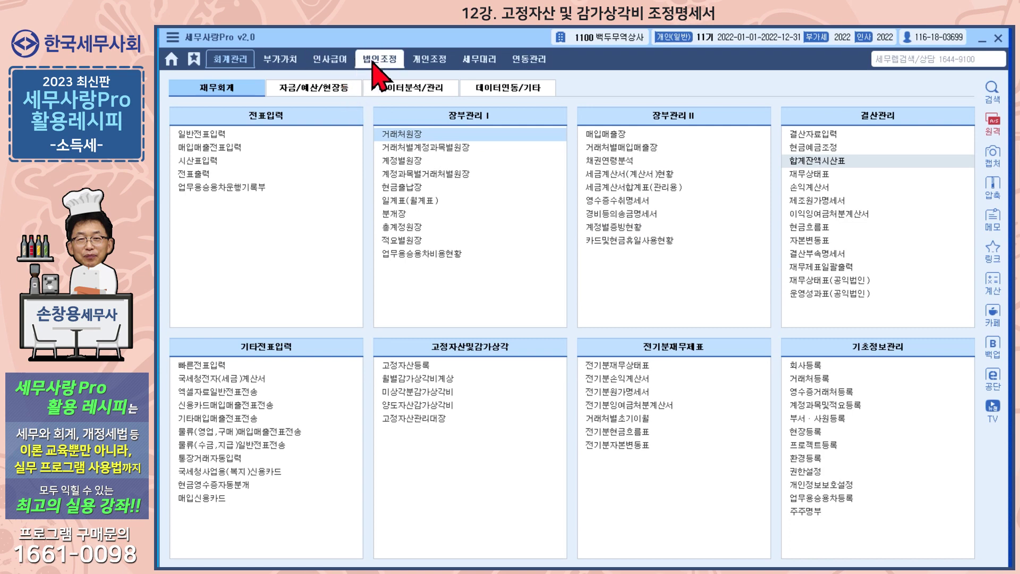
left_click(433, 62)
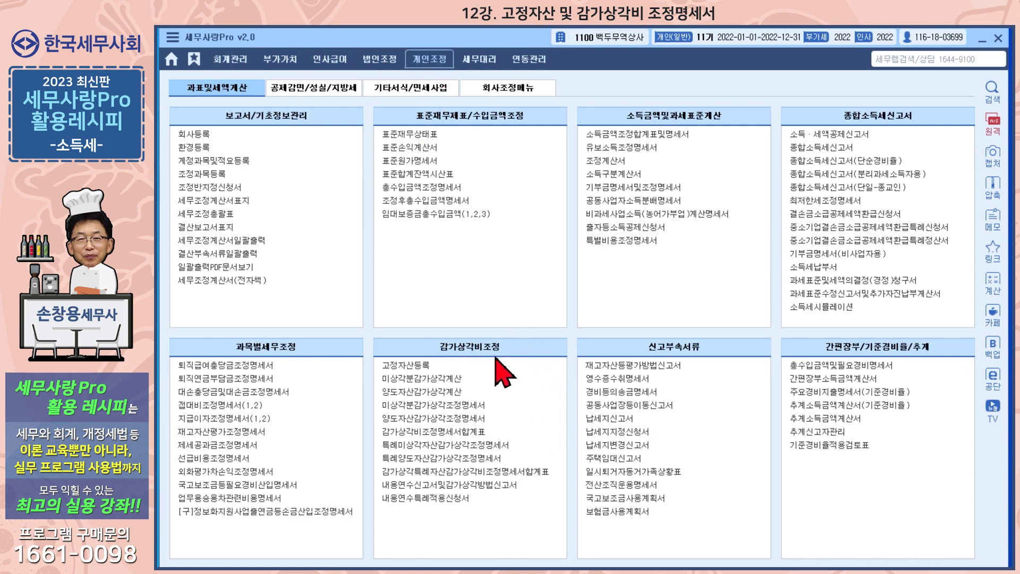
left_click(483, 406)
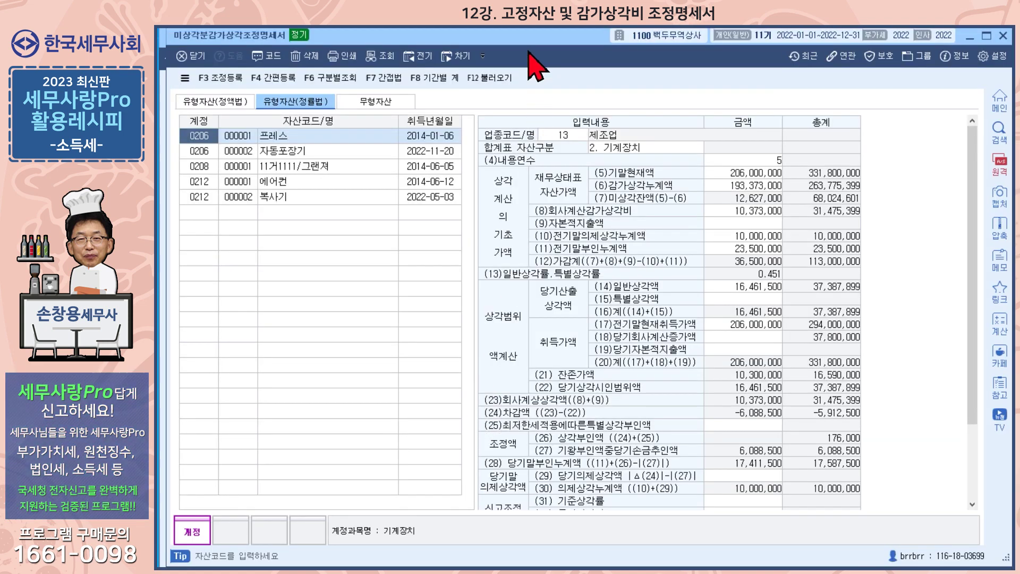
left_click(487, 78)
left_click(565, 338)
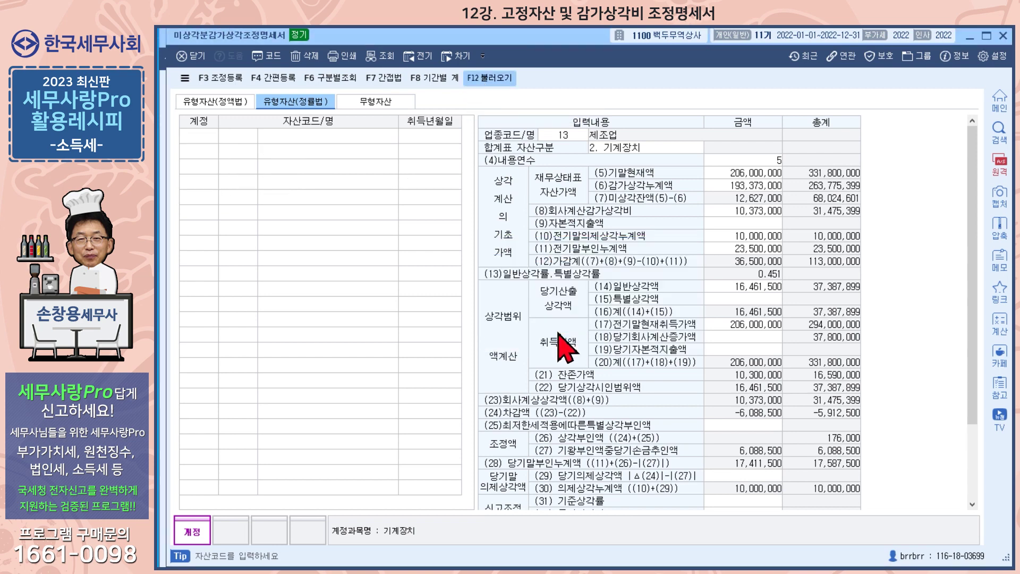
Step: Look through the statement's asset categories and review the 정액법 sheet for the 사무실 building and its totals
left_click(205, 104)
left_click(304, 104)
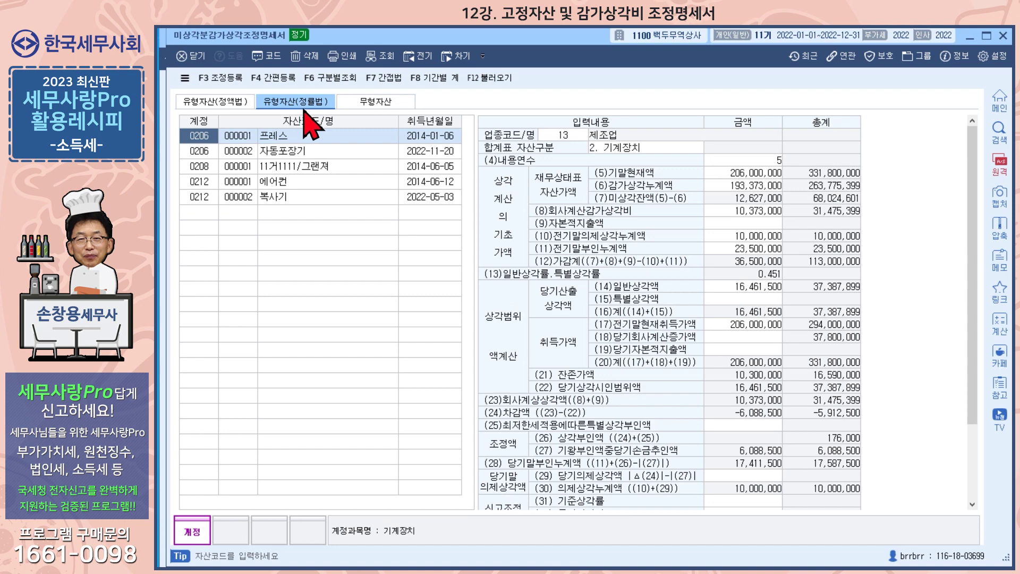
left_click(400, 103)
left_click(220, 104)
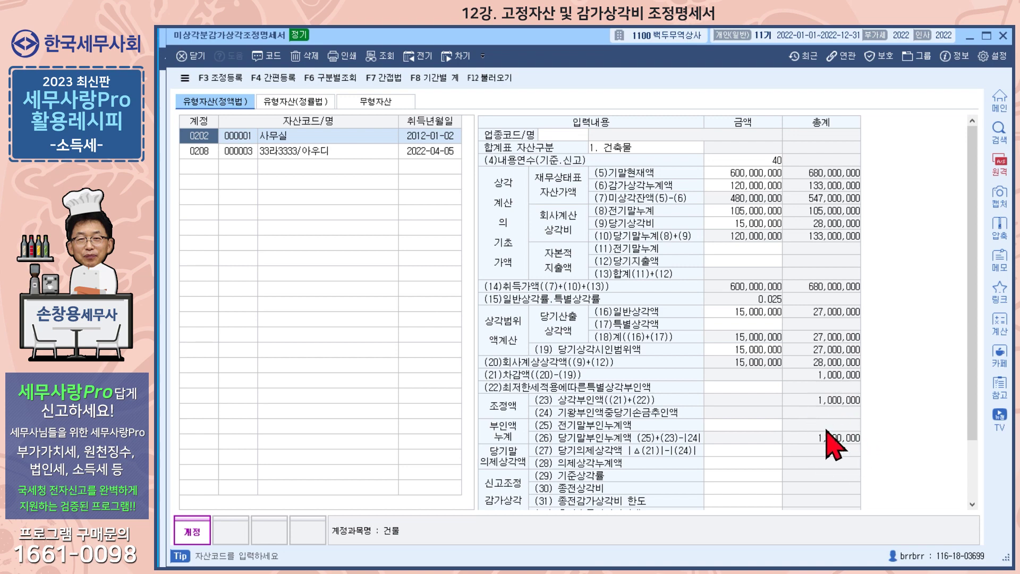
Step: Review the 정률법 adjustments for 프레스, 그랜져, 에어컨, 복사기 and 자동포장기, and check the 무형자산 sheet
left_click(308, 105)
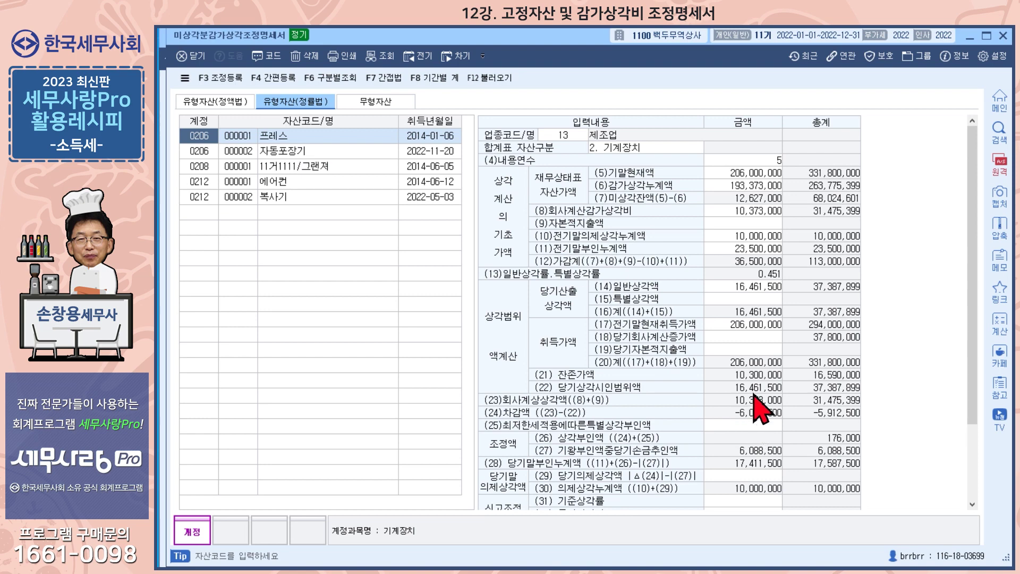
left_click(751, 249)
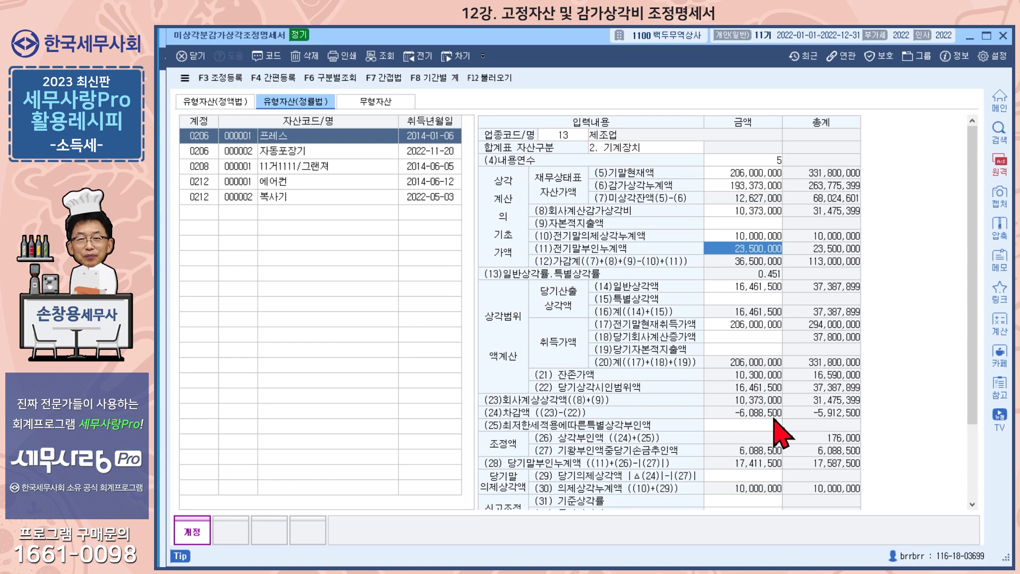
left_click(287, 169)
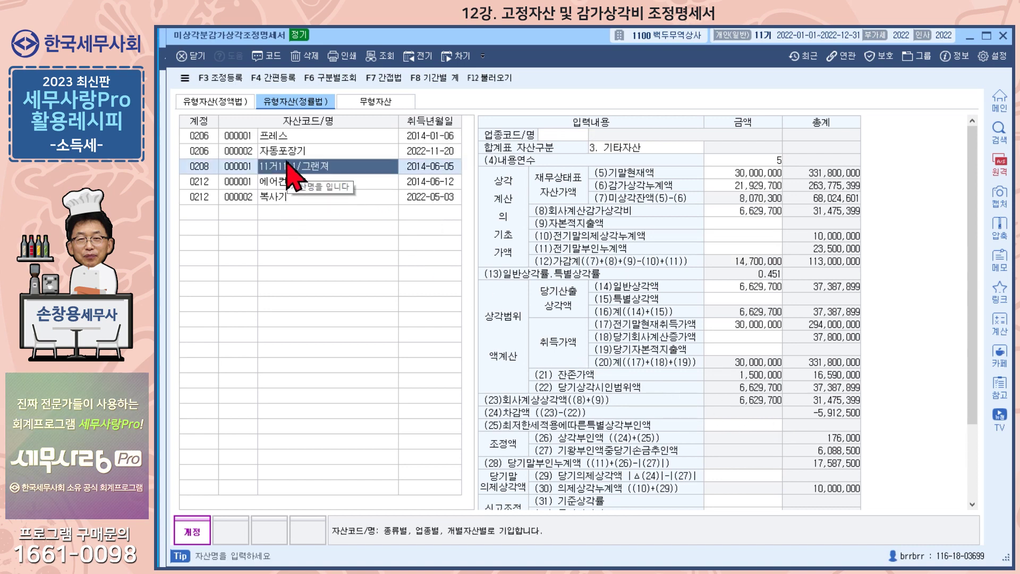
left_click(287, 183)
left_click(286, 196)
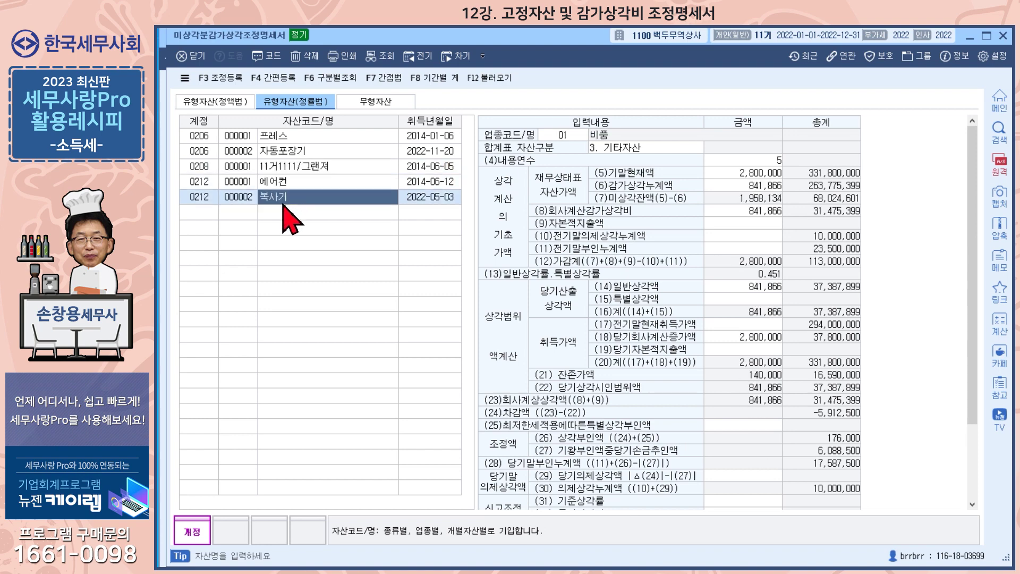
left_click(290, 167)
left_click(289, 152)
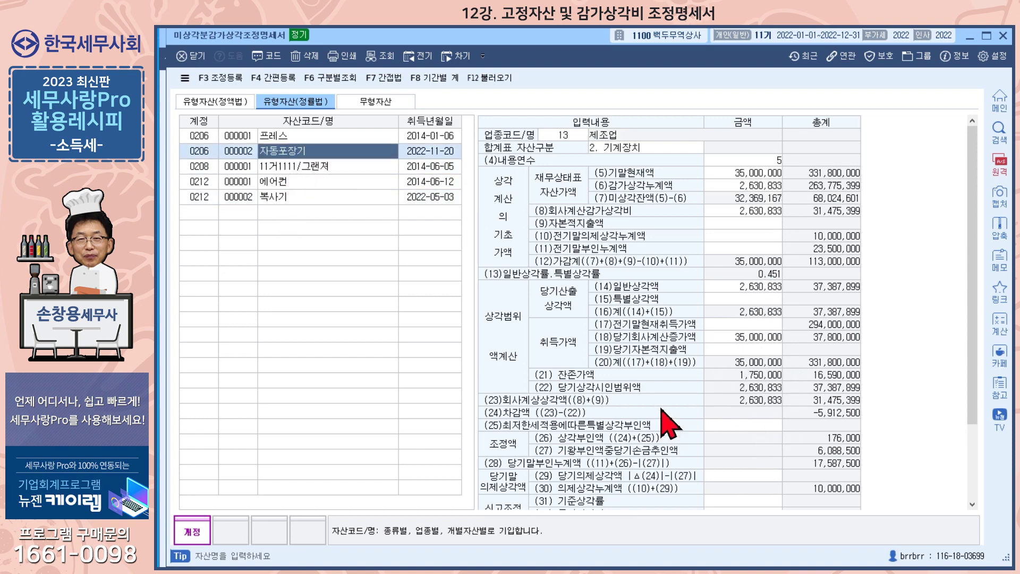
left_click(376, 101)
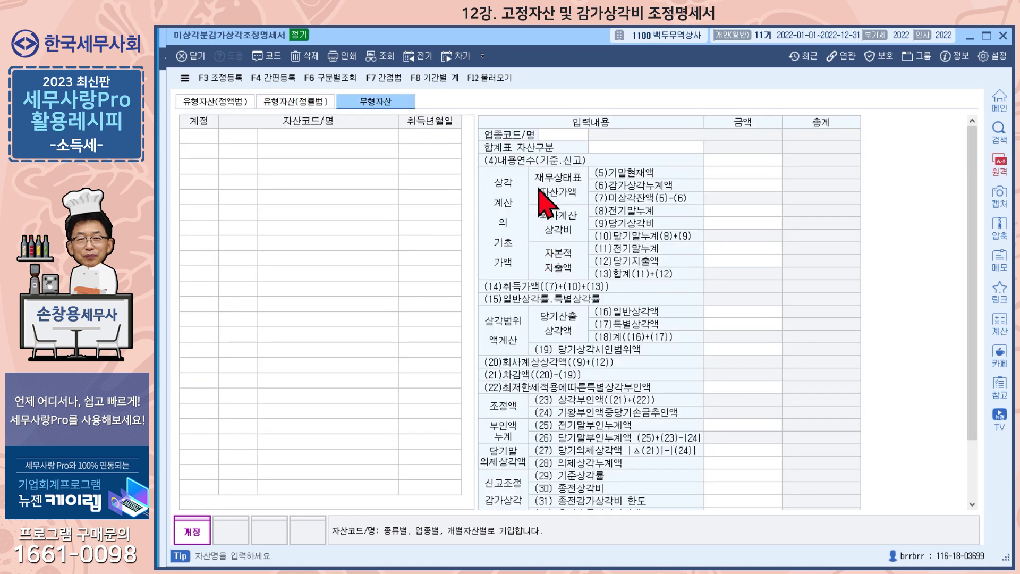
left_click(286, 105)
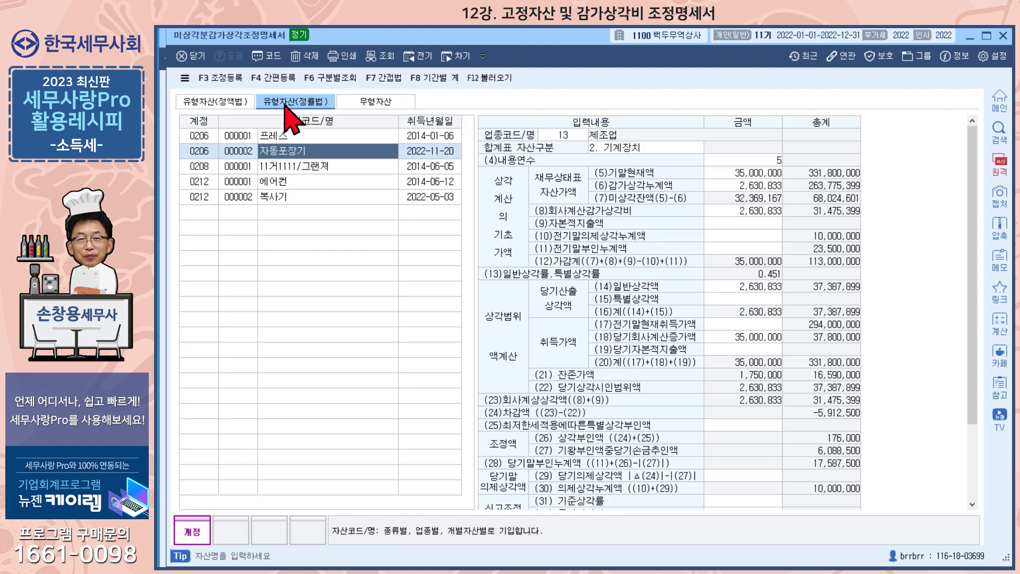
Step: Review the 차량운반구, 비품 and 전기기계장치 depreciation entries in 조정등록, then close it and the 미상각분 statement
left_click(220, 78)
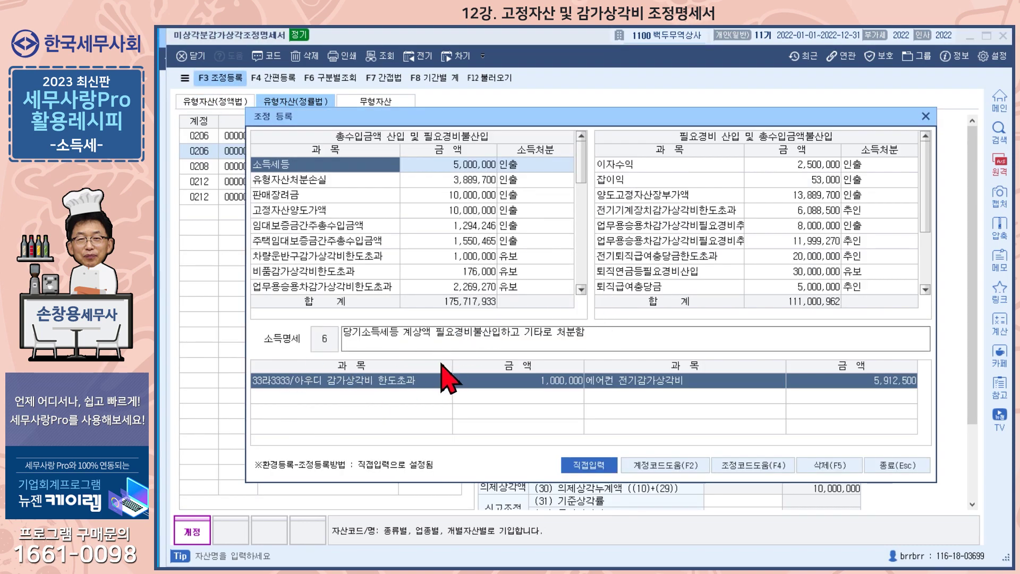
scroll(582, 190, "down", 1)
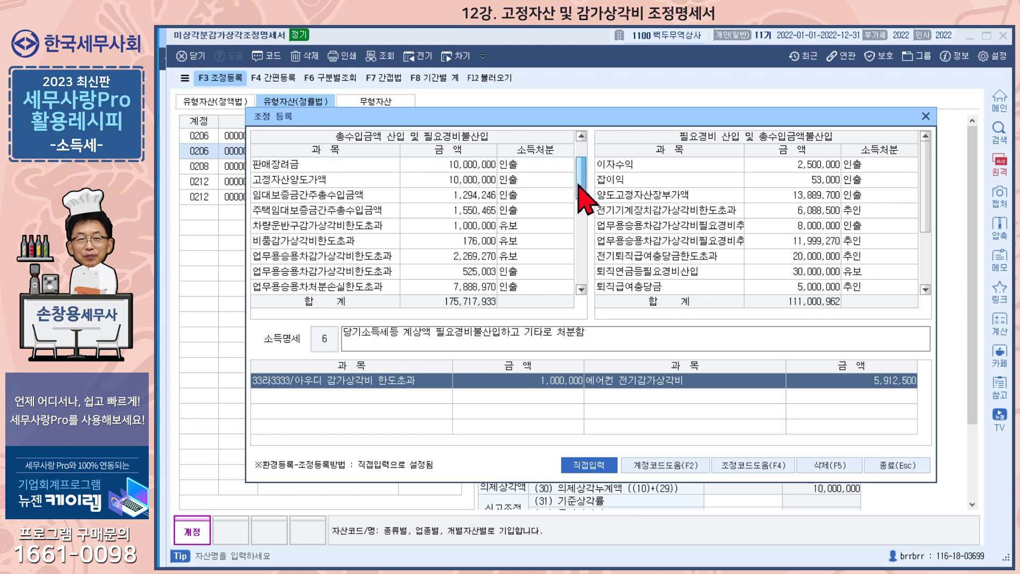
left_click(344, 229)
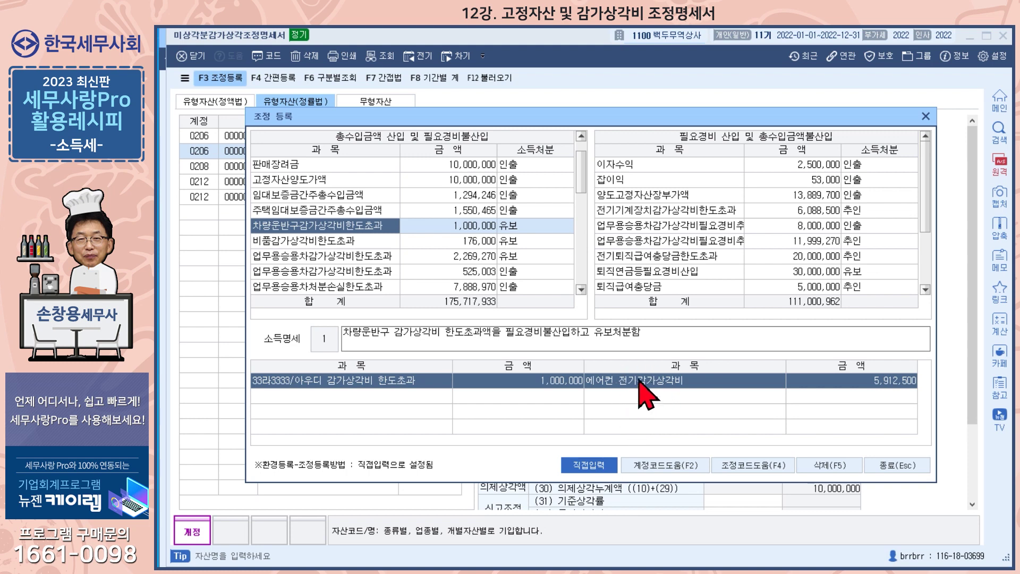
left_click(351, 243)
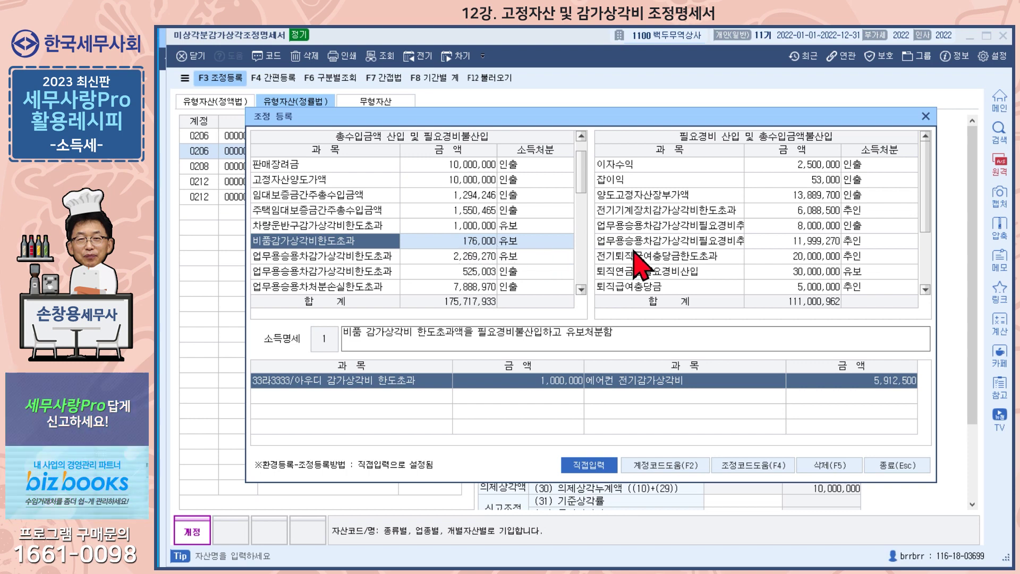
left_click(683, 213)
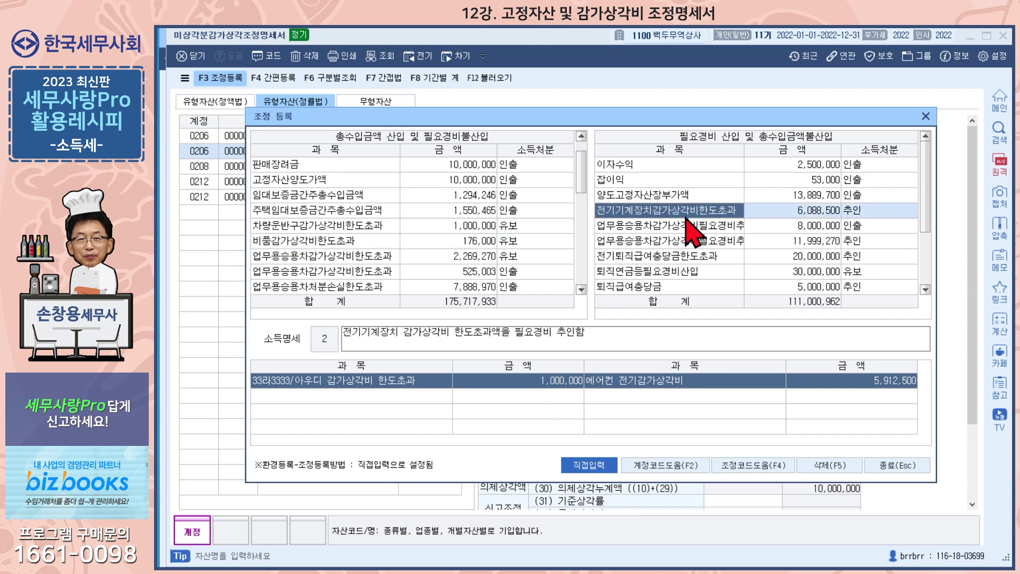
left_click(814, 214)
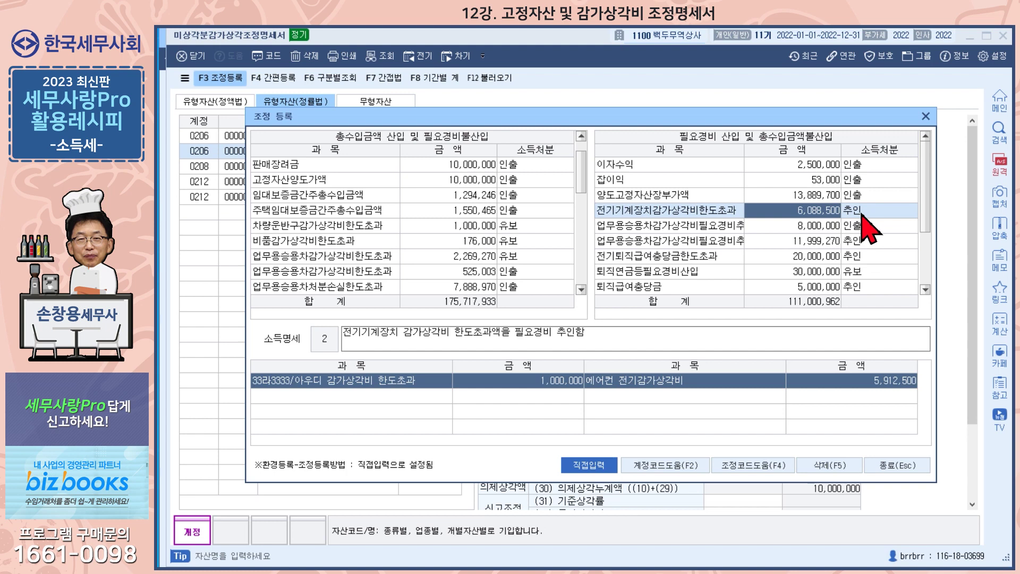
left_click(927, 117)
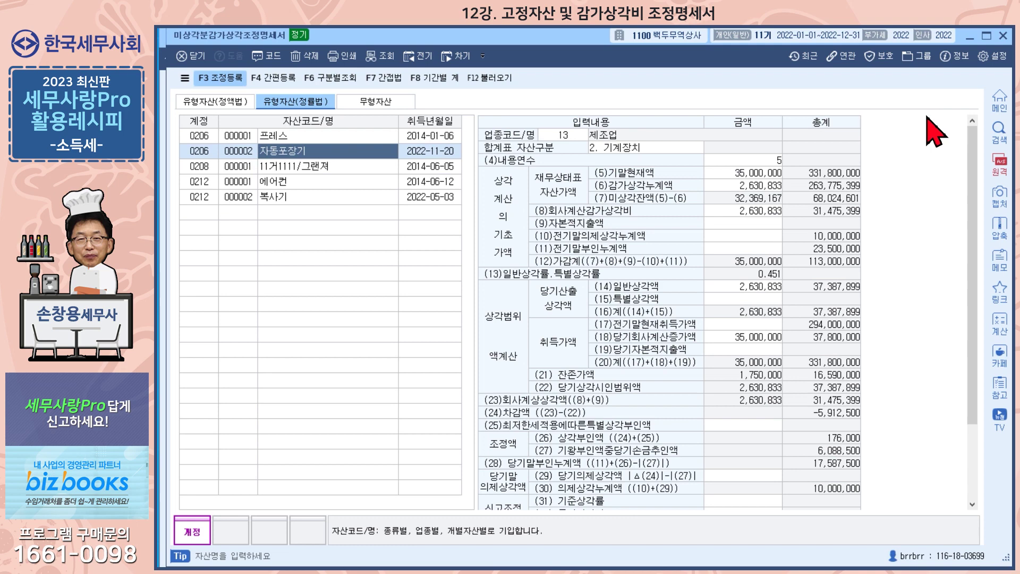
left_click(1004, 36)
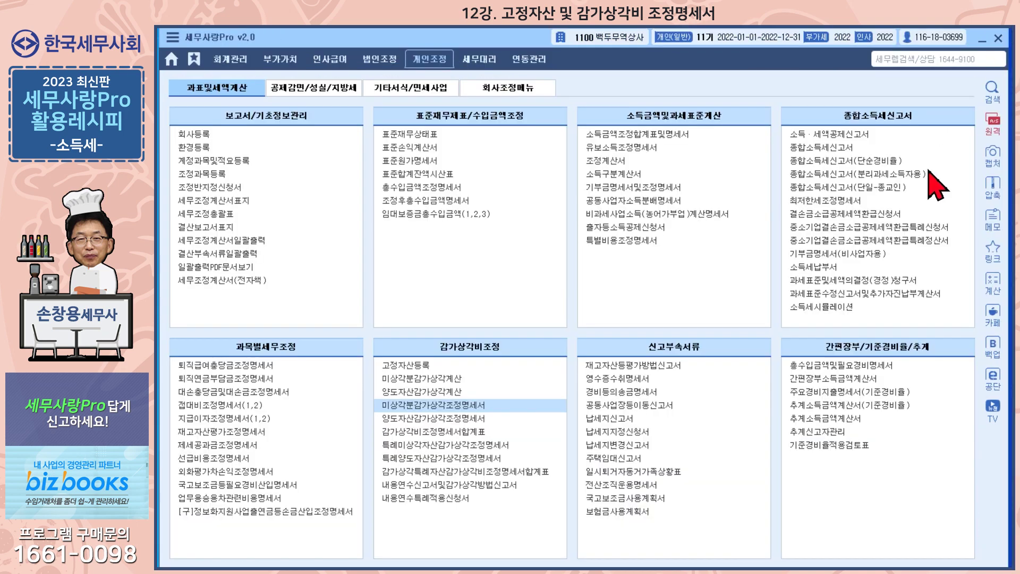
Step: Open 양도자산감가상각조정명세서 and replace its contents with the fixed asset registration data
left_click(441, 420)
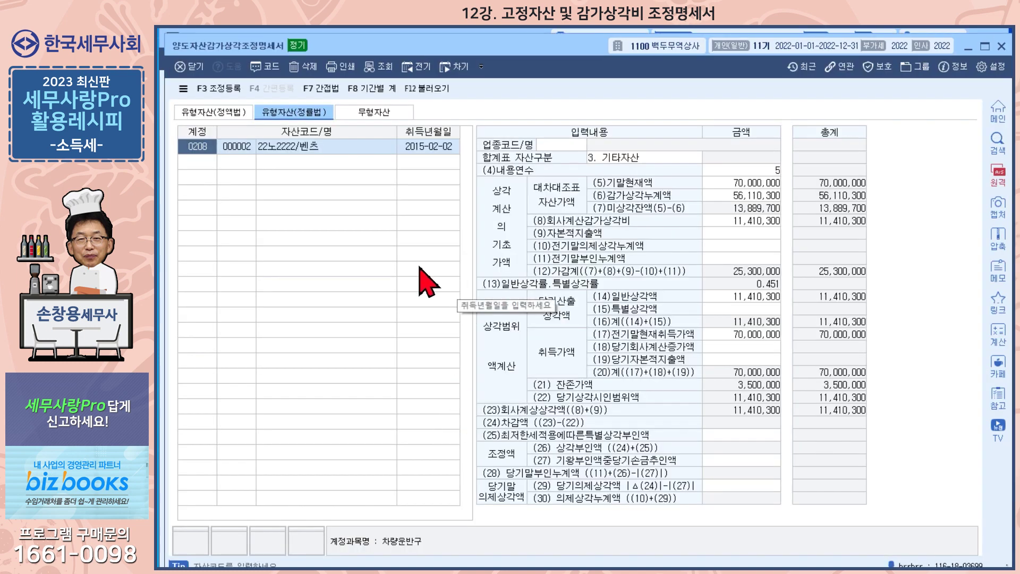
left_click(433, 88)
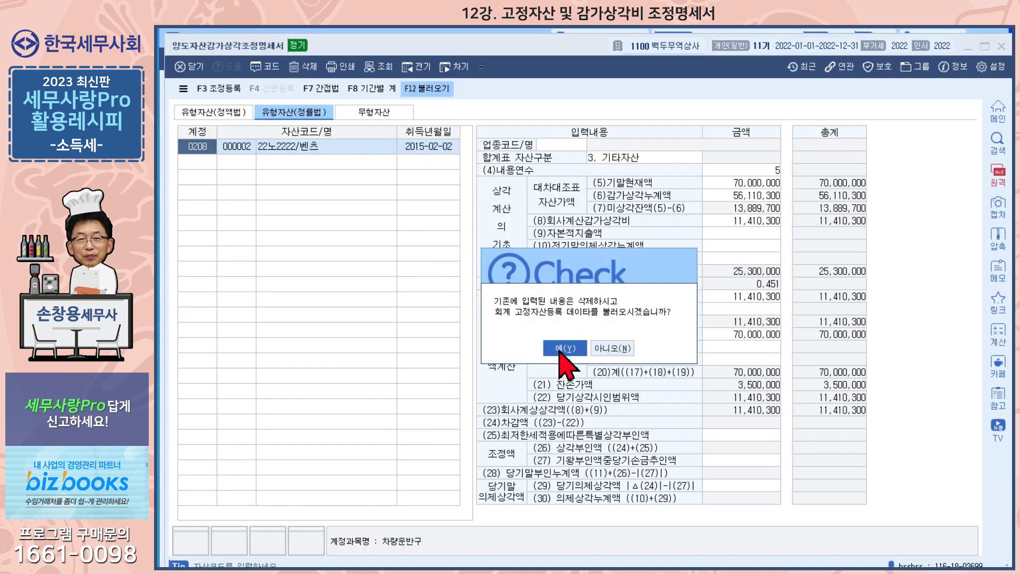
left_click(565, 349)
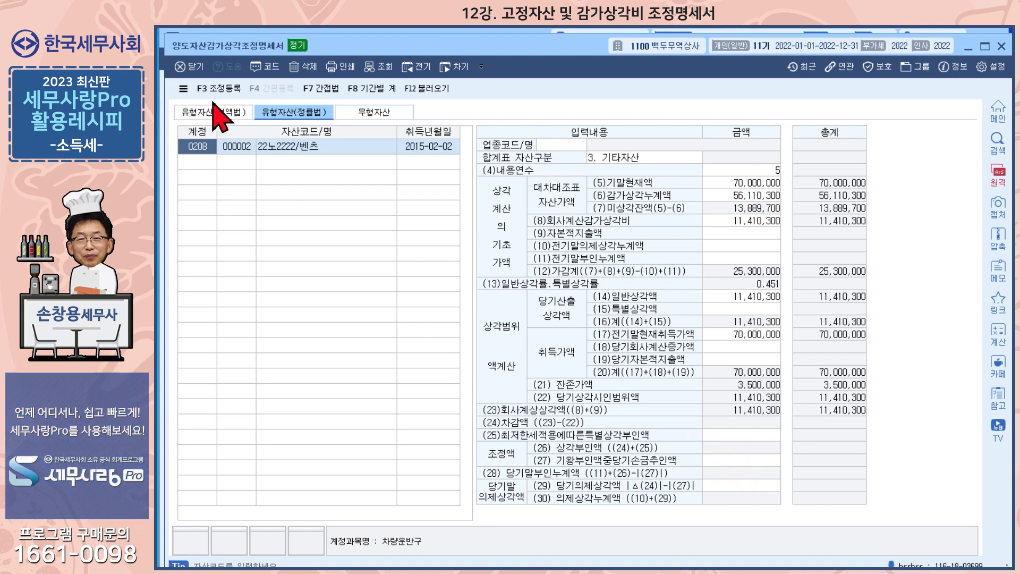
Step: Check 조정등록 for the transferred assets, then close it and the 양도자산 statement
left_click(226, 93)
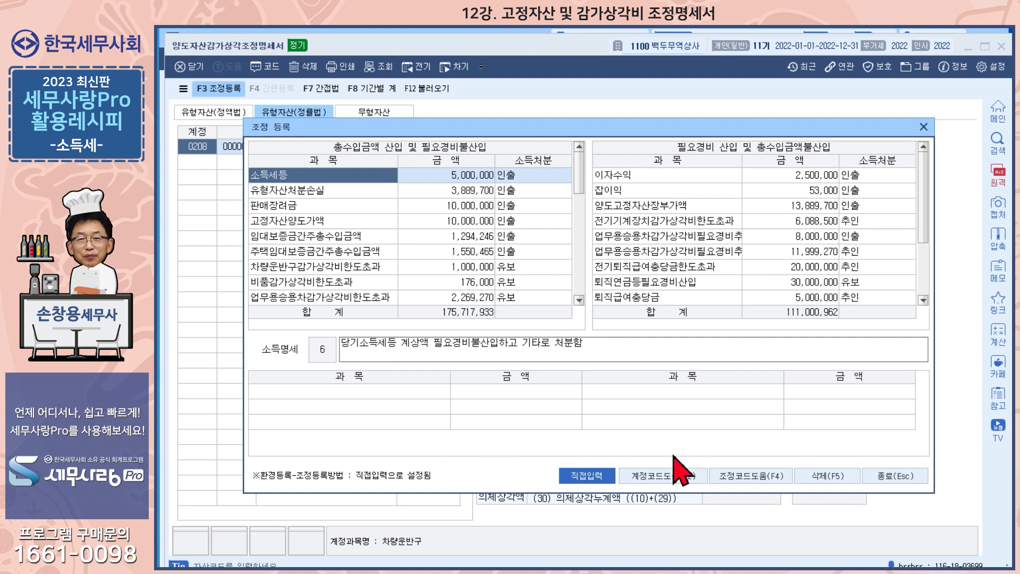
left_click(923, 128)
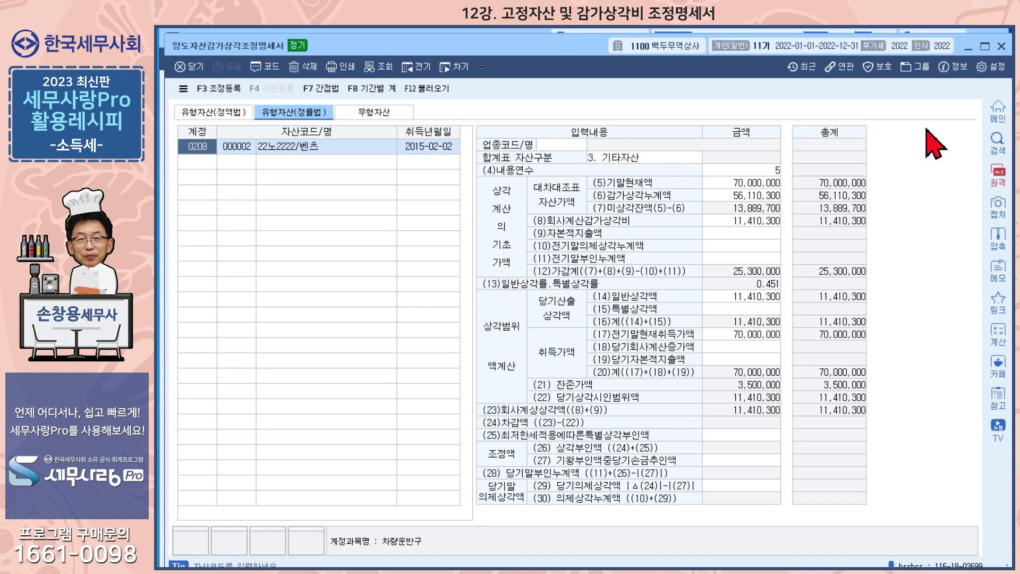
left_click(1002, 47)
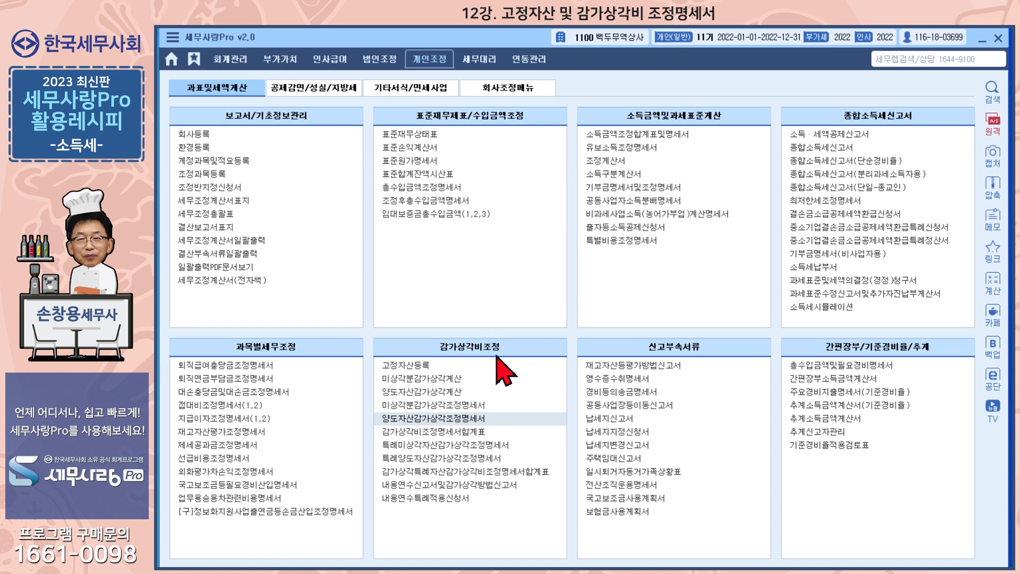
Step: Open 감가상각비조정명세서합계표 and reload its figures from the depreciation adjustment statements
left_click(412, 433)
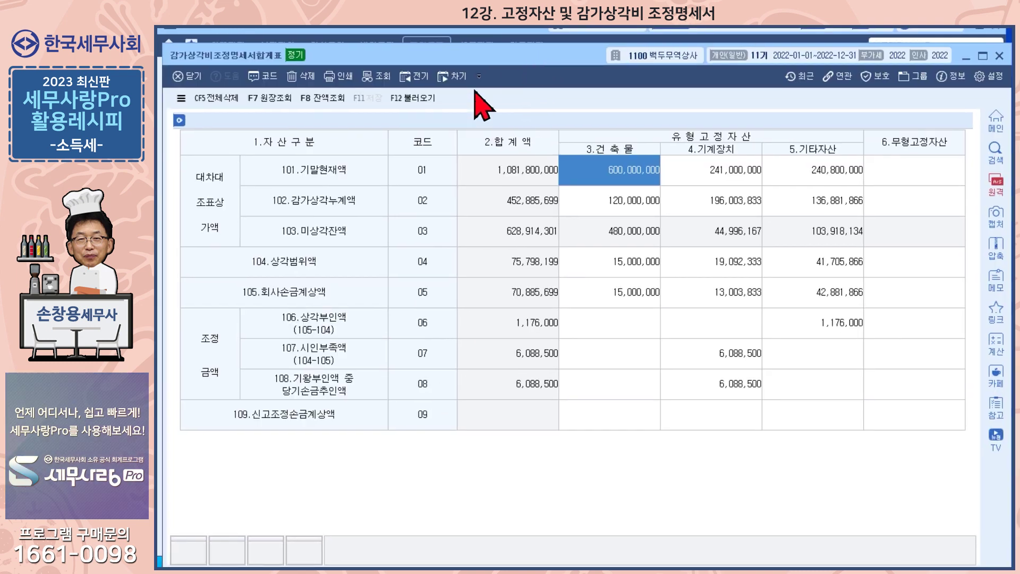
left_click(408, 118)
left_click(564, 349)
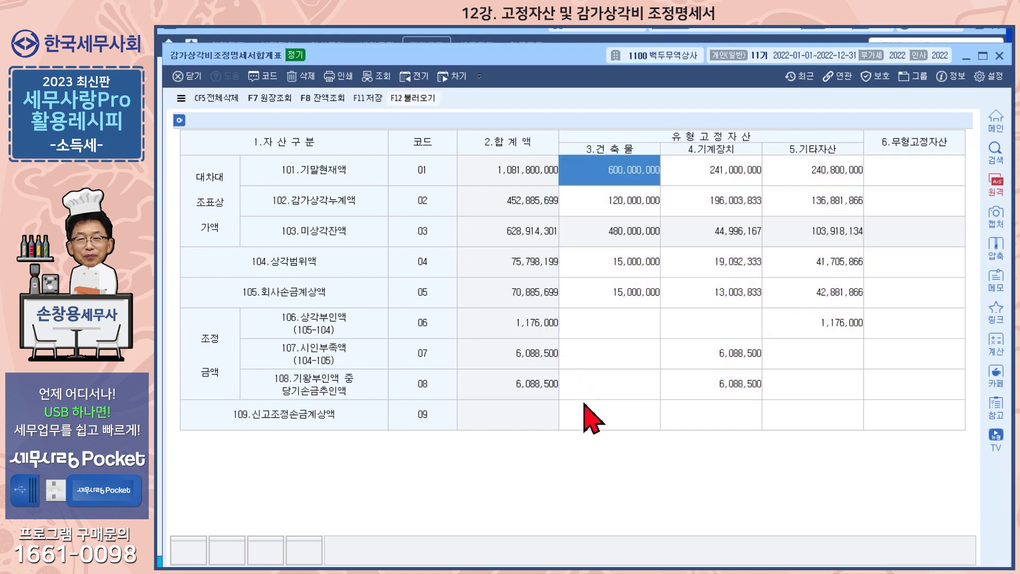